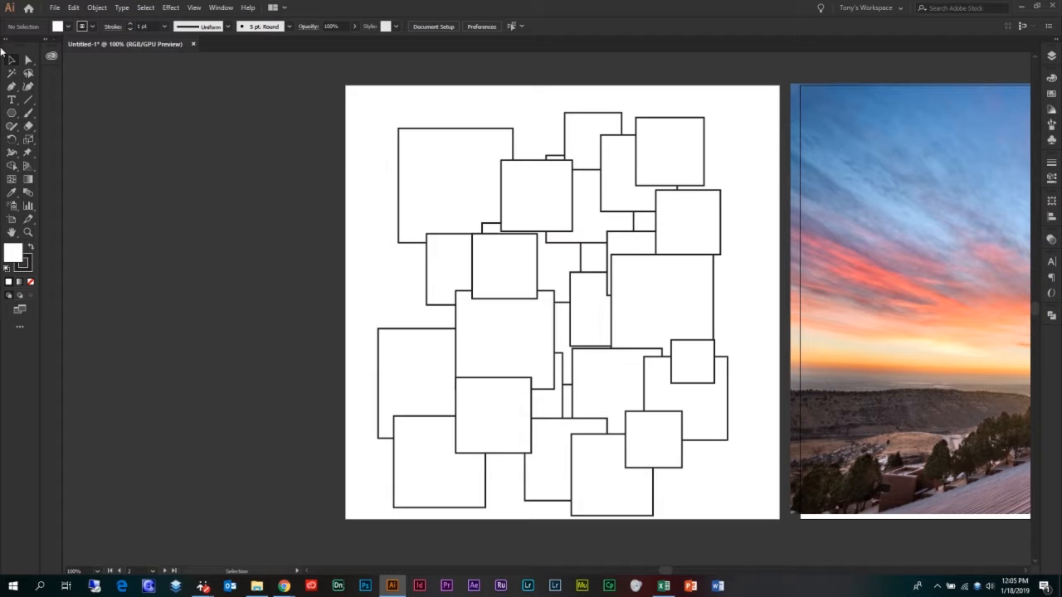
Select all the overlapping squares on the first artboard and group them.
click(429, 148)
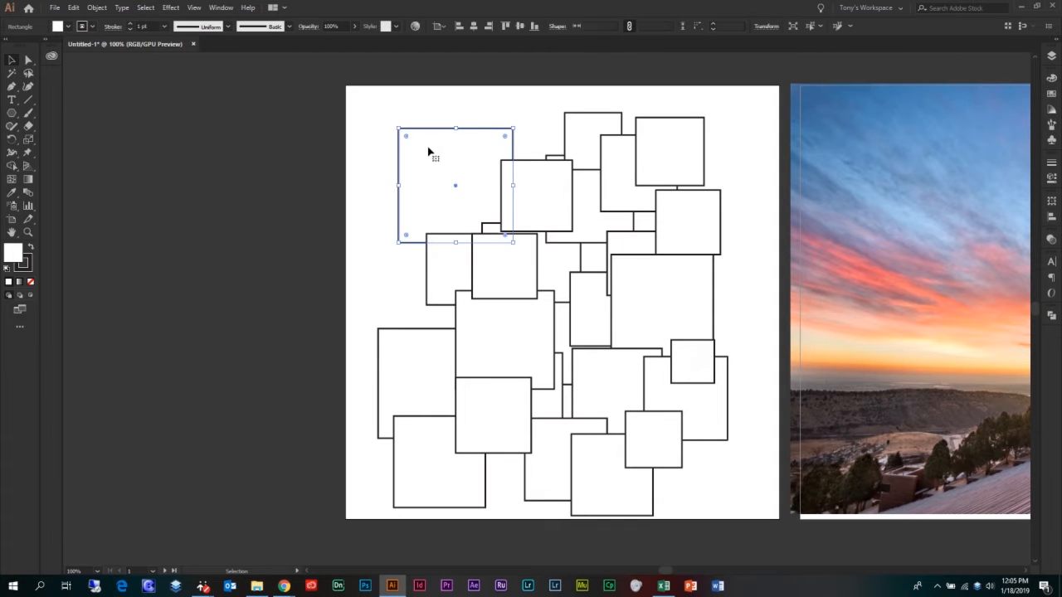
click(381, 113)
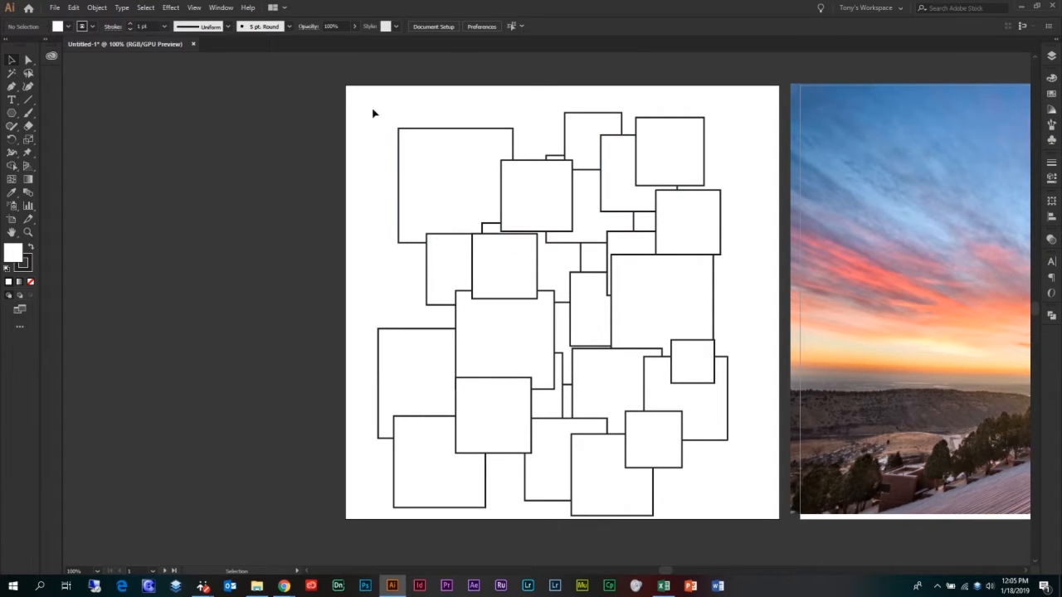
drag(367, 105, 747, 490)
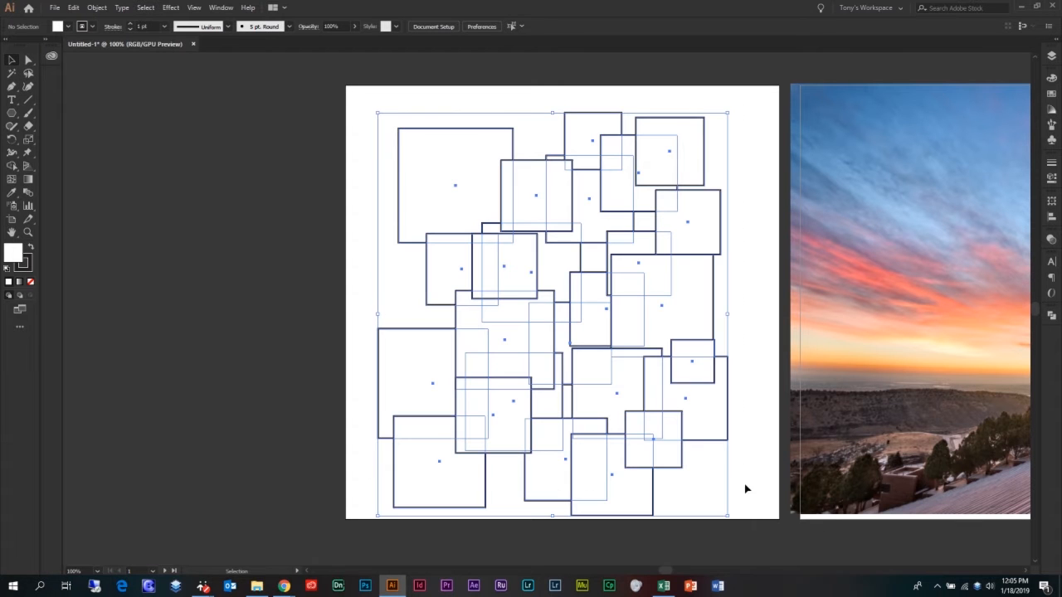
click(97, 9)
click(141, 45)
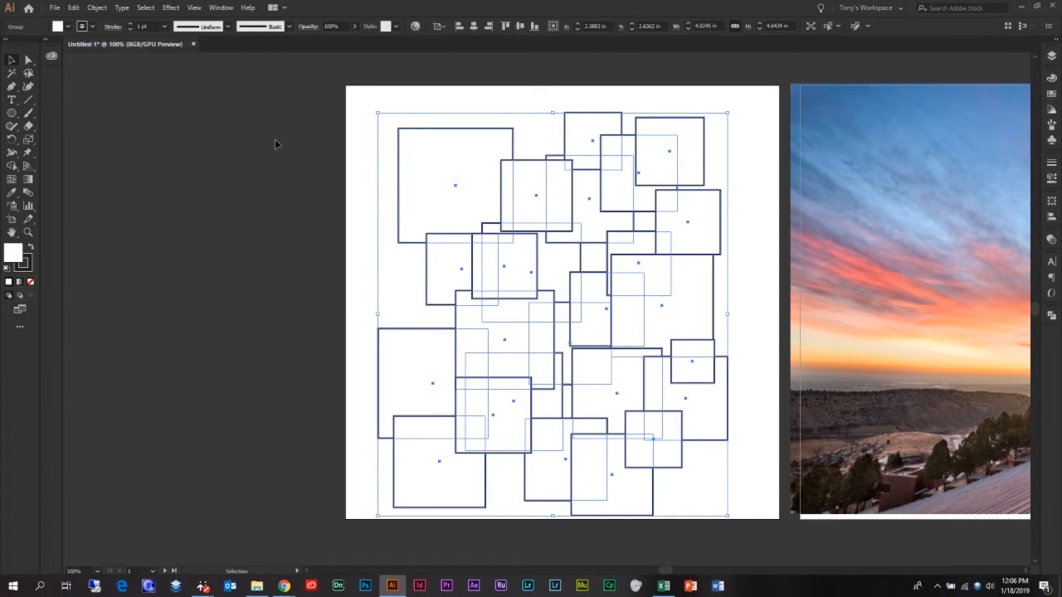
Move the grouped squares slightly upward on the first artboard, about 0.09 in.
click(273, 137)
click(517, 194)
drag(580, 277, 567, 260)
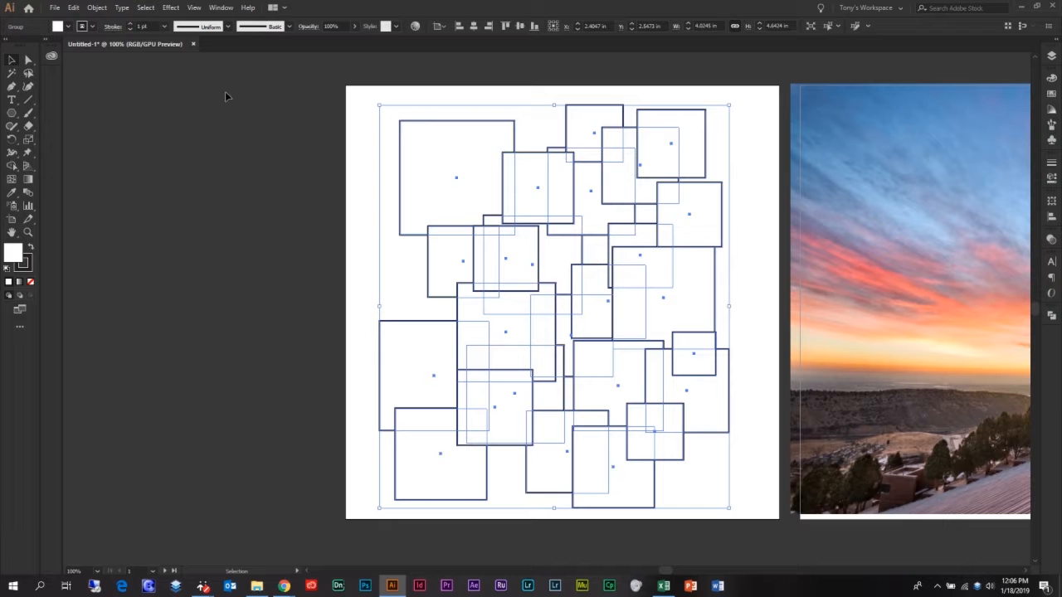
click(181, 87)
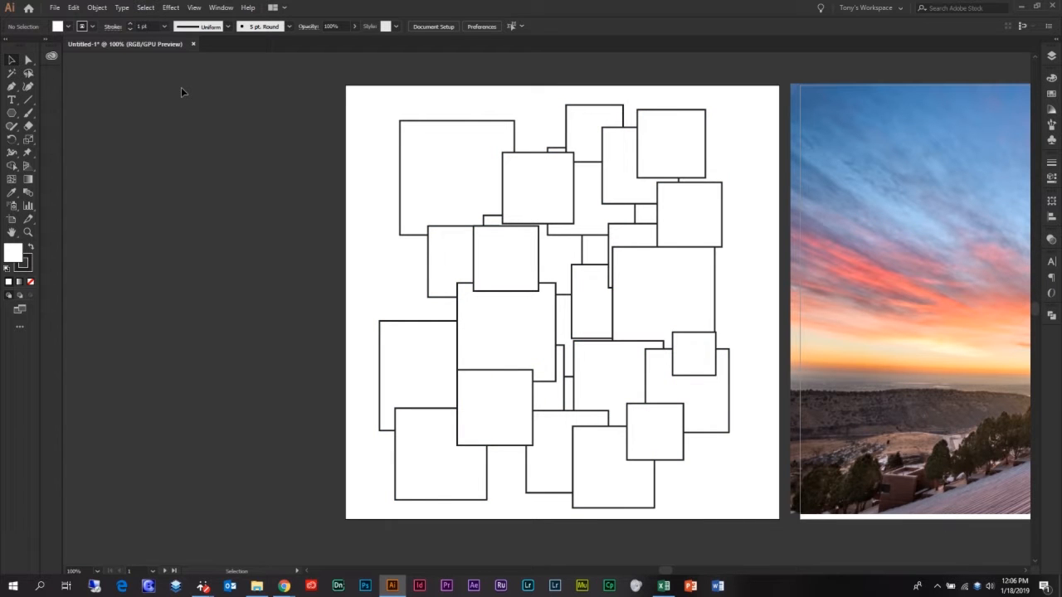
Draw a five-pointed star about 5.35 in wide with the Star tool and position it over the grouped squares.
click(12, 115)
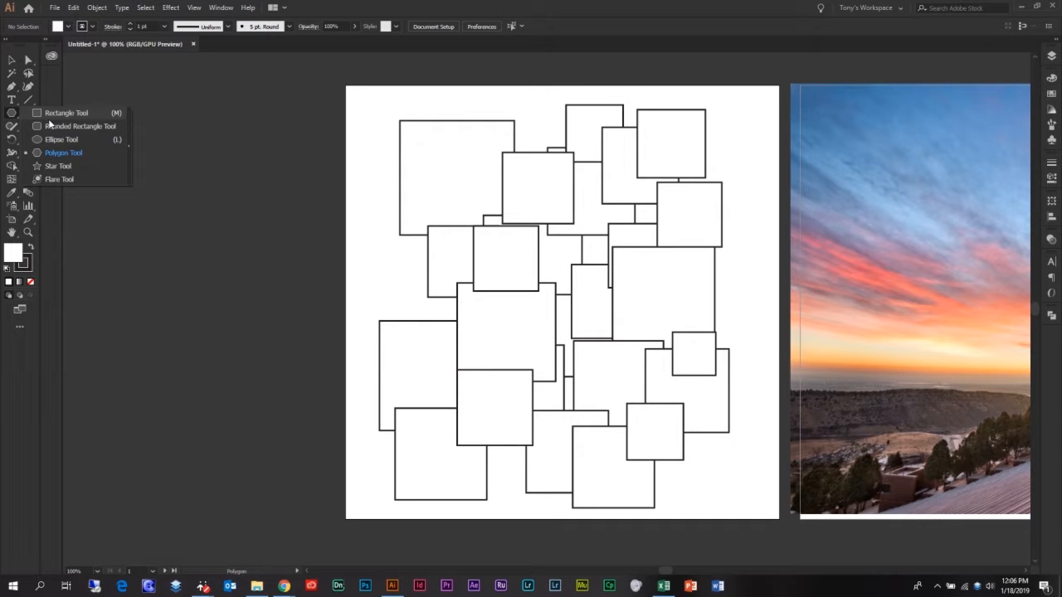
click(59, 166)
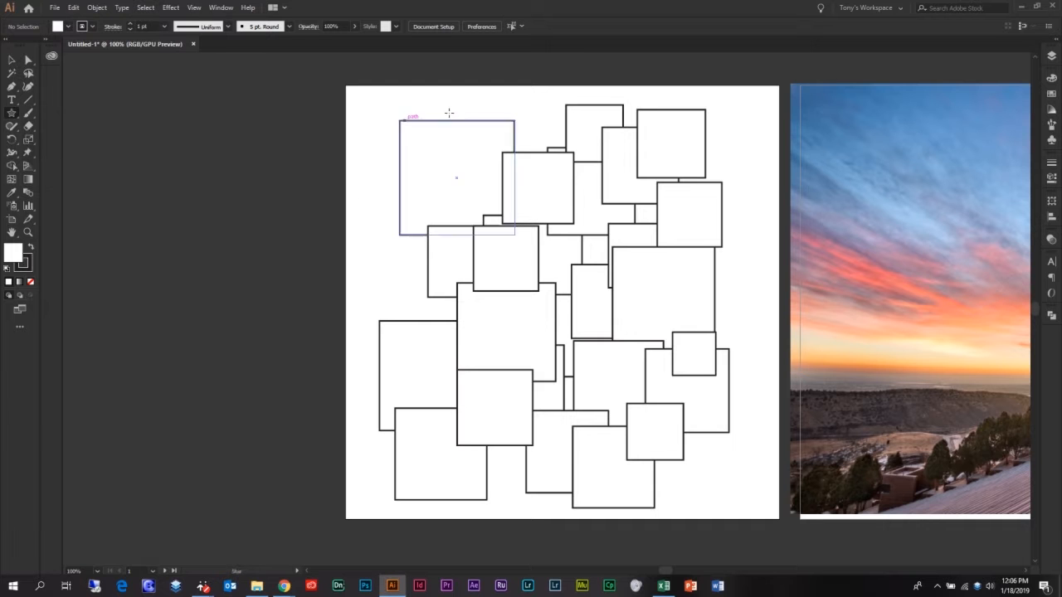
drag(574, 286, 711, 470)
click(12, 59)
drag(584, 226, 586, 278)
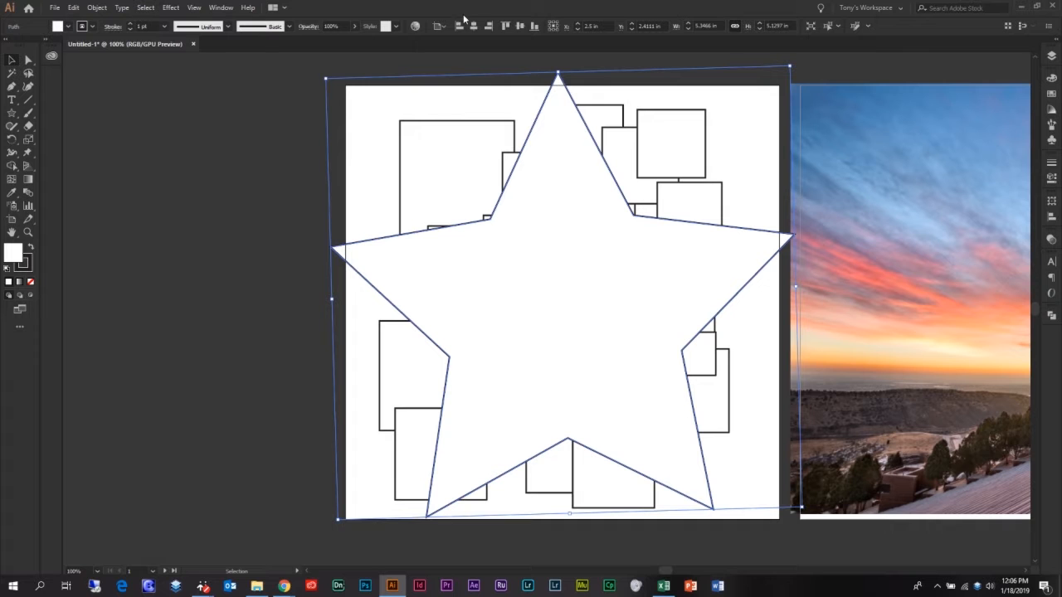
click(312, 135)
click(474, 154)
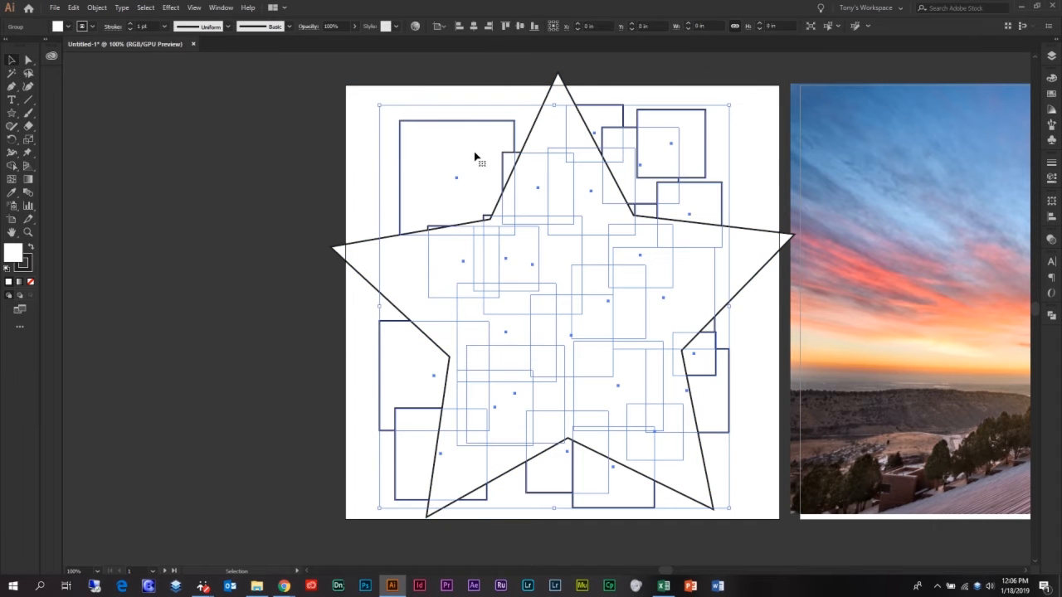
click(327, 102)
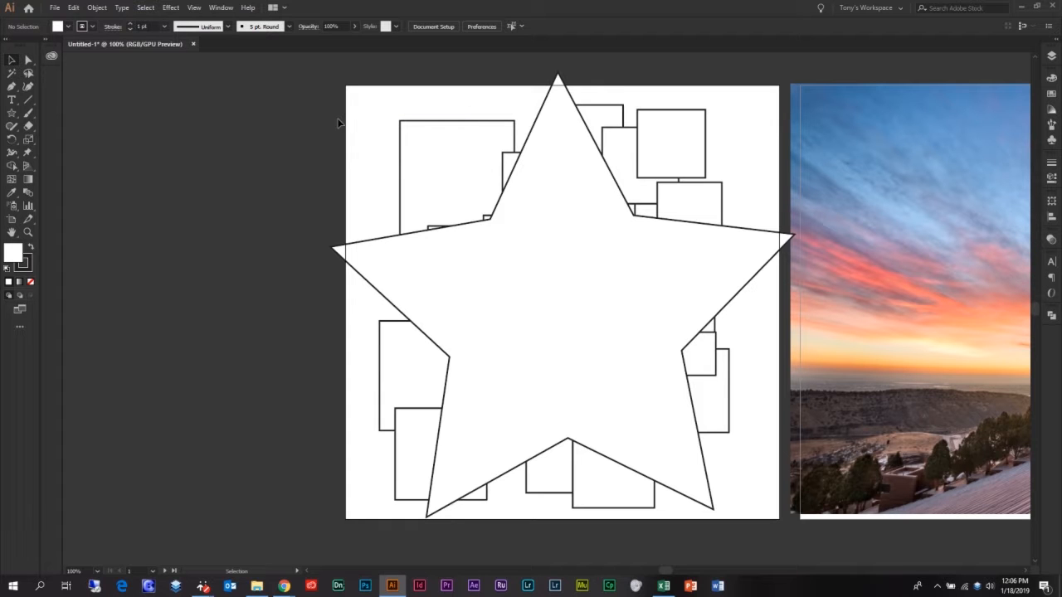
drag(376, 94, 571, 288)
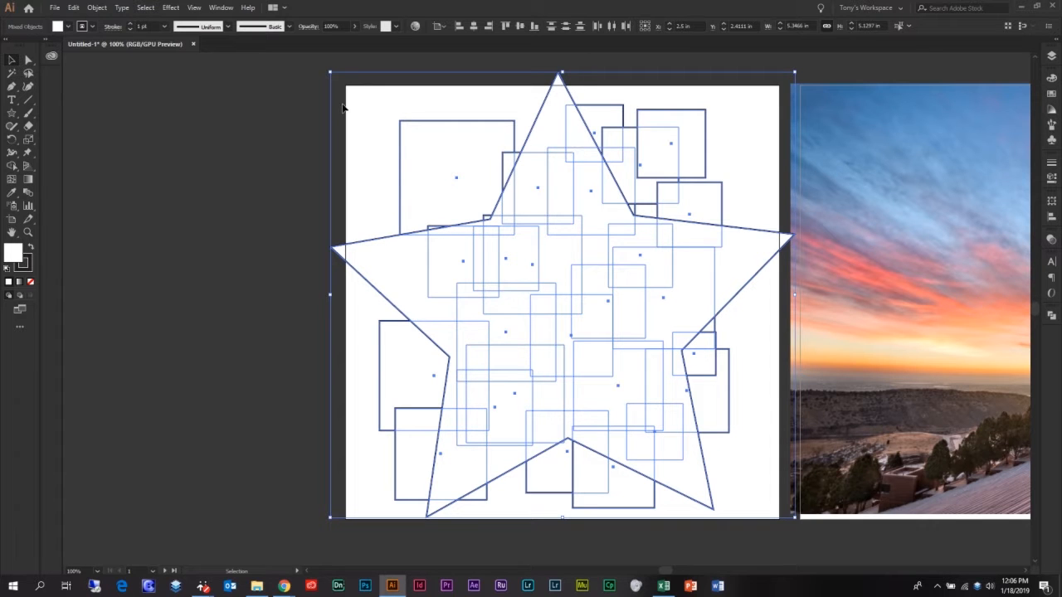
click(296, 104)
Select the grouped squares together with the star and make a clipping mask from them.
click(426, 158)
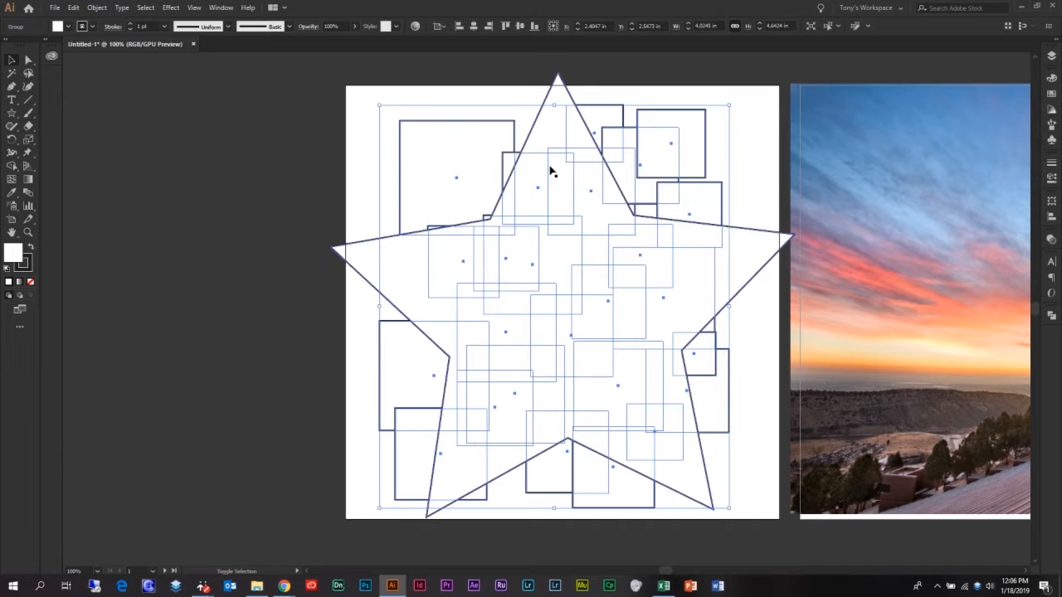
shift+click(399, 263)
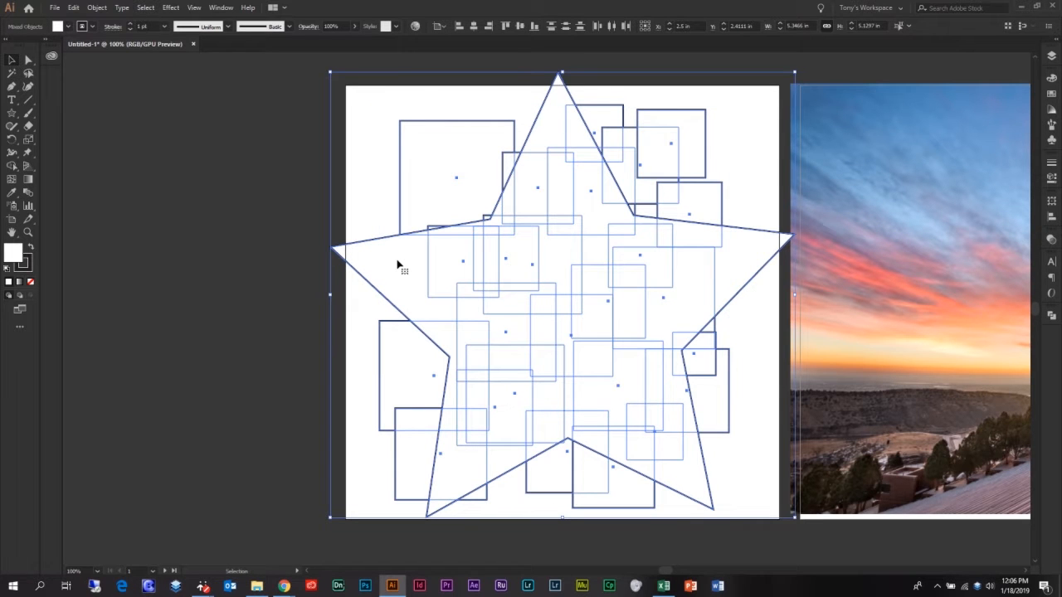
click(97, 9)
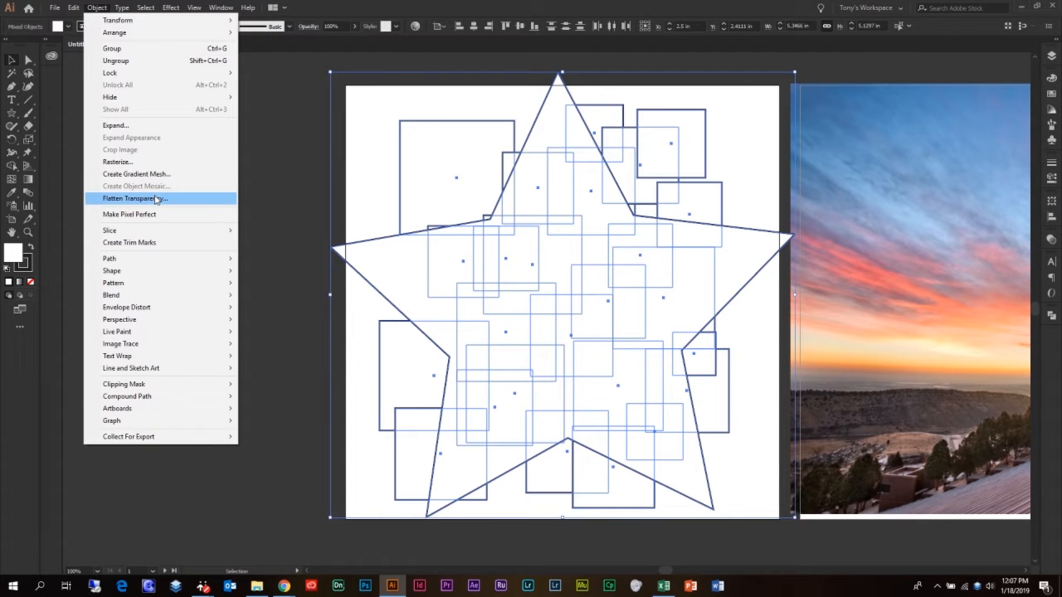
mouse_move(157, 389)
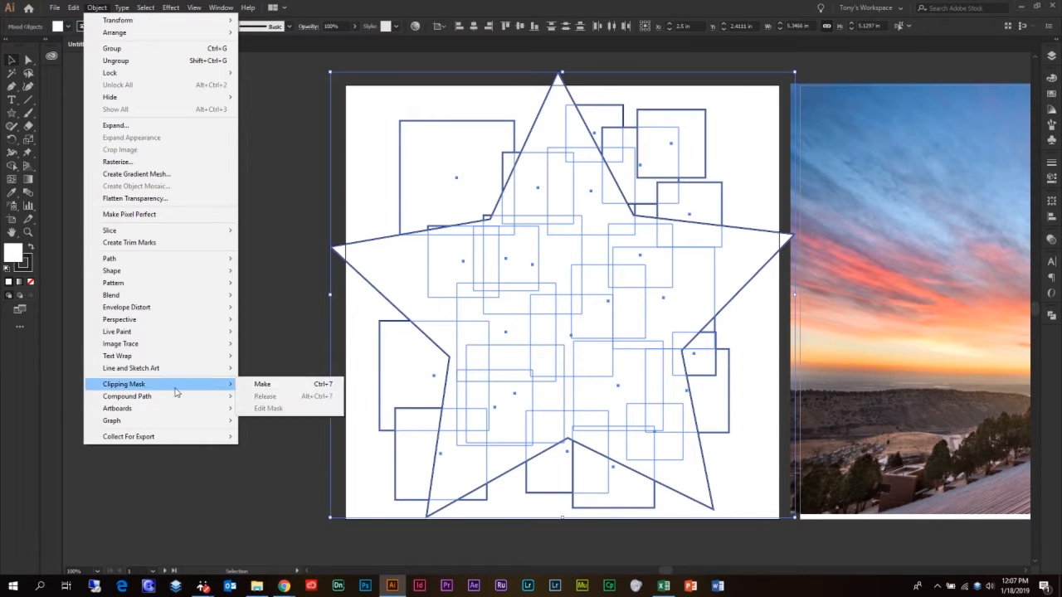
click(264, 385)
click(321, 124)
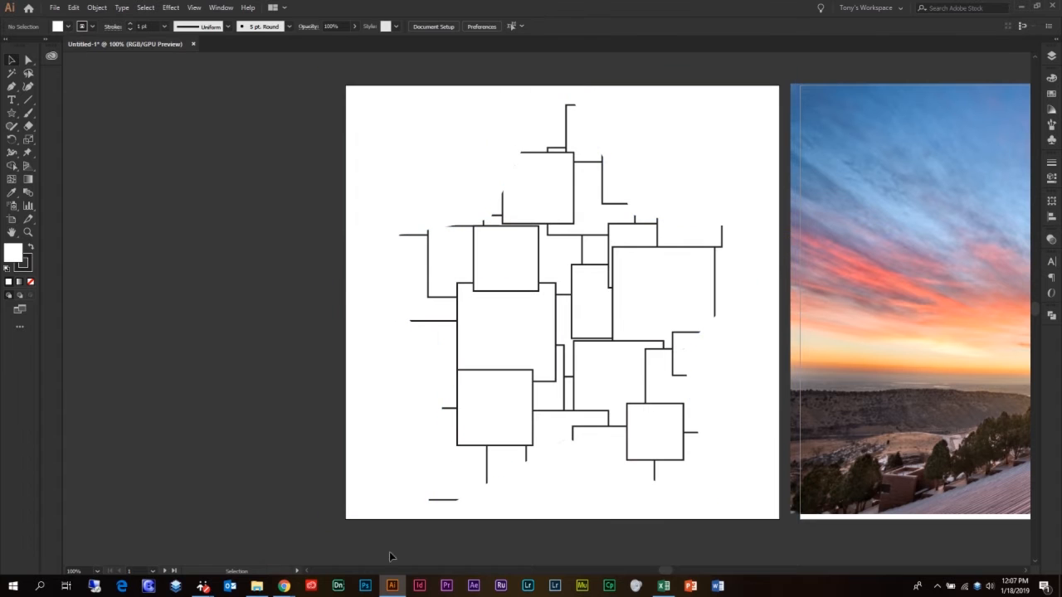
Move the star-clipped group slightly up, and in isolation mode shift the squares up and to the right within the mask.
drag(577, 345, 574, 307)
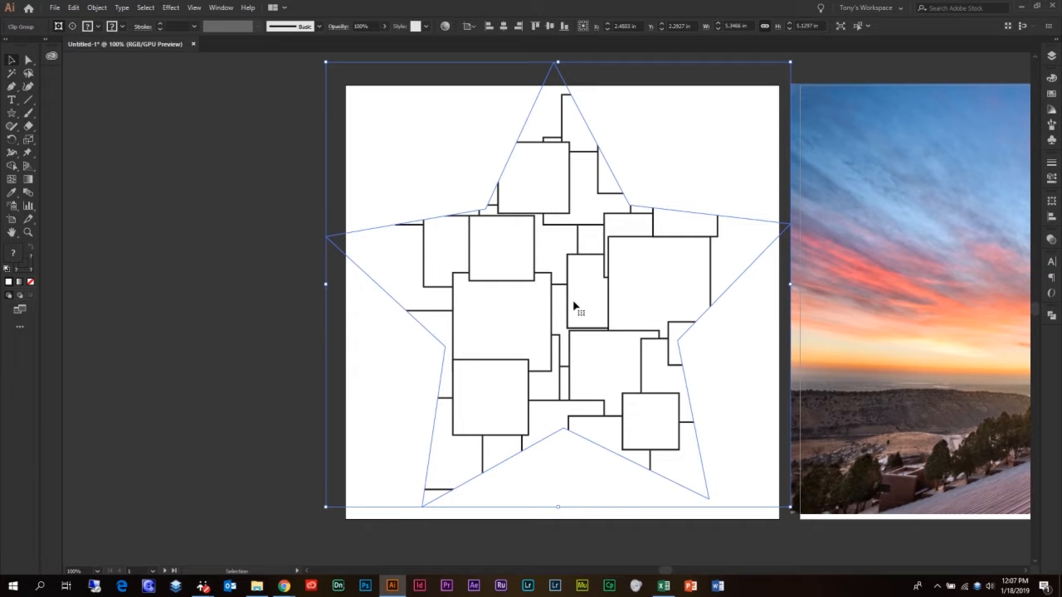
double_click(573, 305)
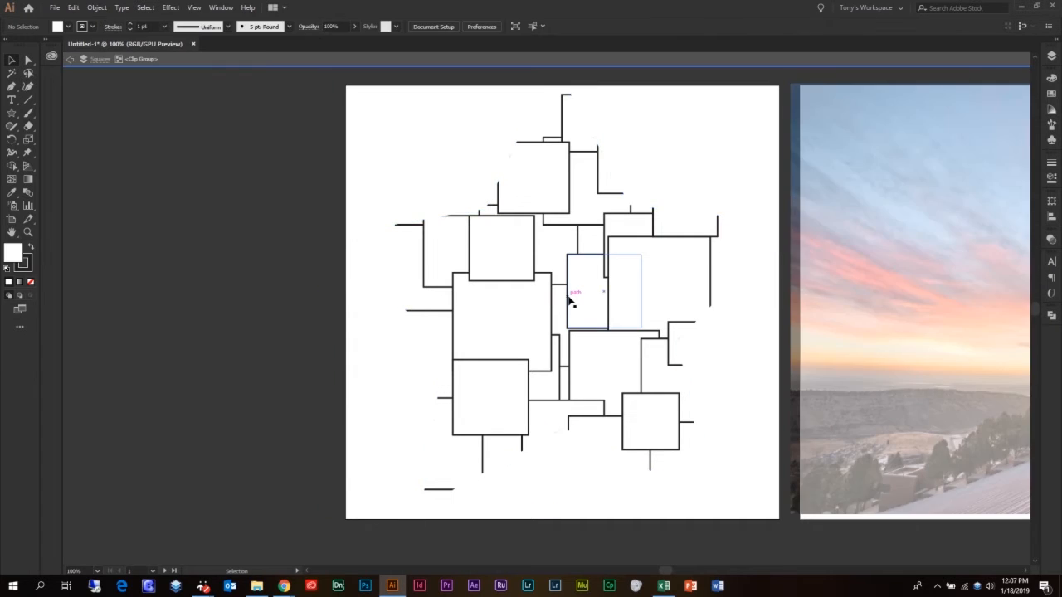
click(570, 304)
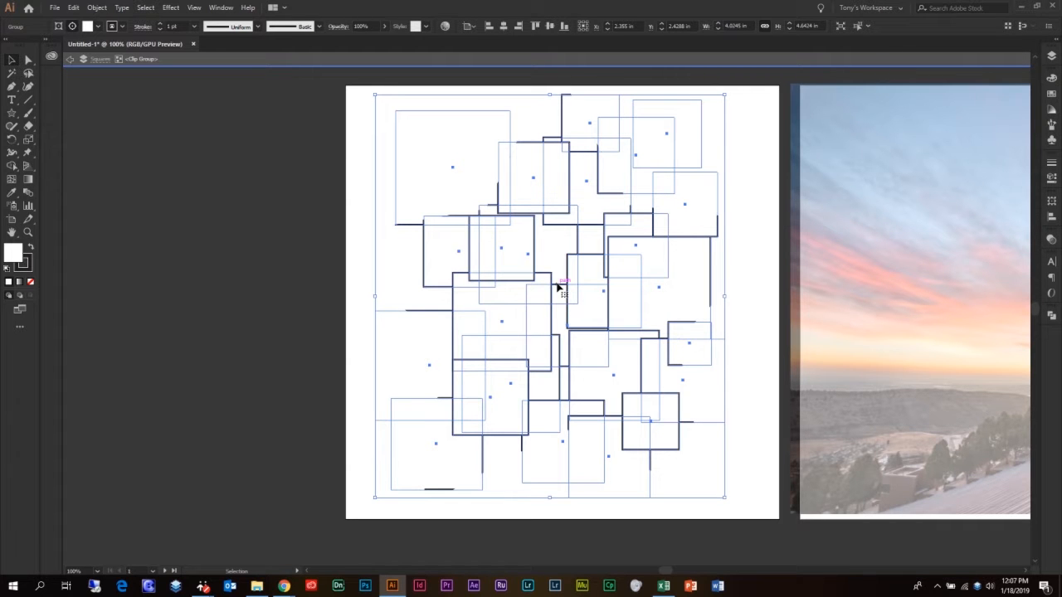
drag(560, 259, 591, 262)
click(328, 230)
double_click(327, 230)
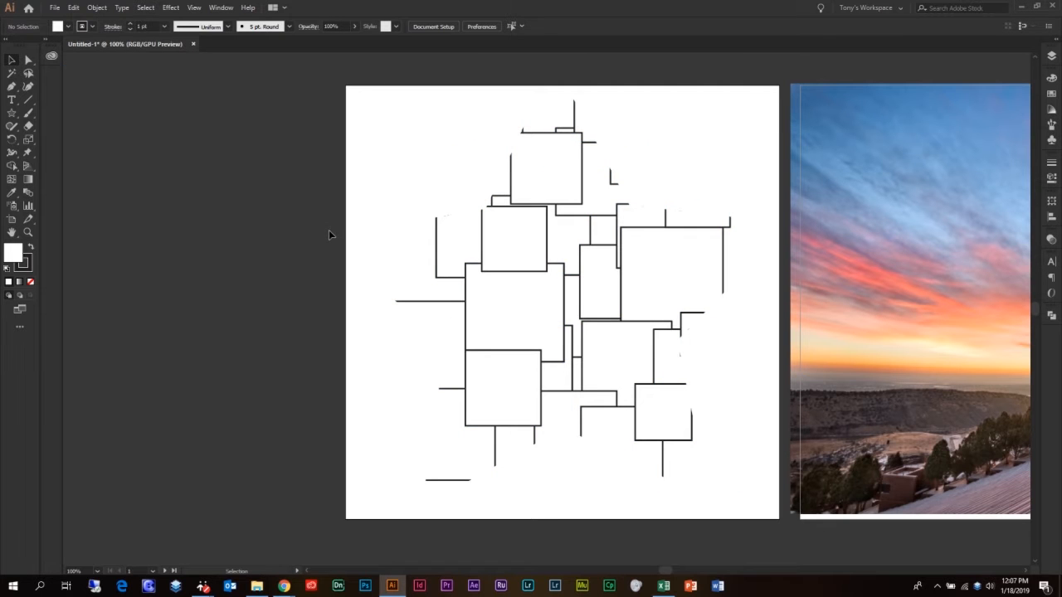
Check with the Direct Selection tool that individual squares inside the star clipping mask can be selected.
click(28, 59)
click(545, 170)
click(465, 243)
click(528, 241)
click(596, 205)
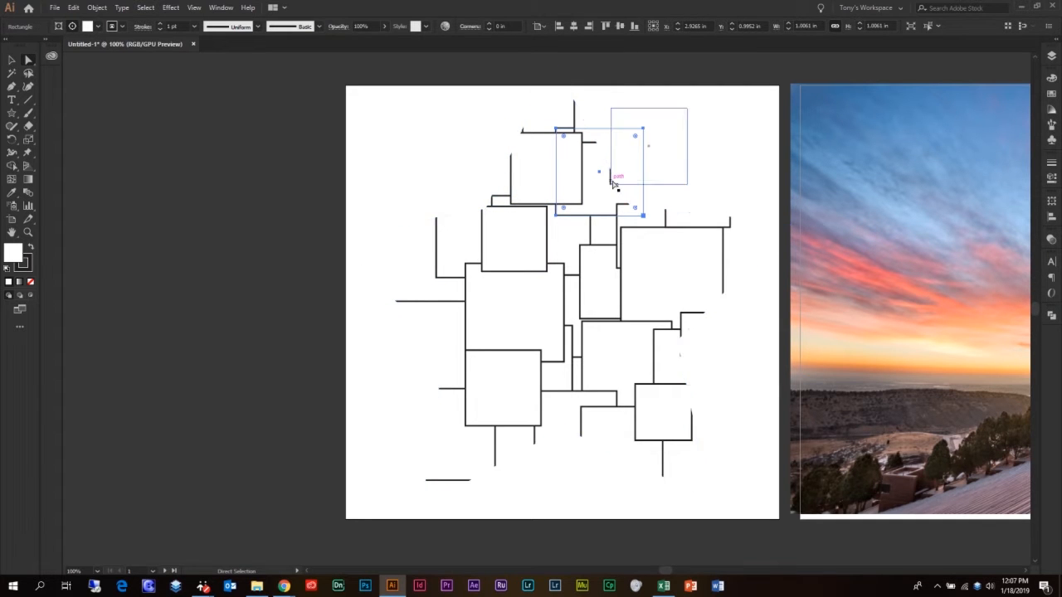
click(612, 183)
click(137, 110)
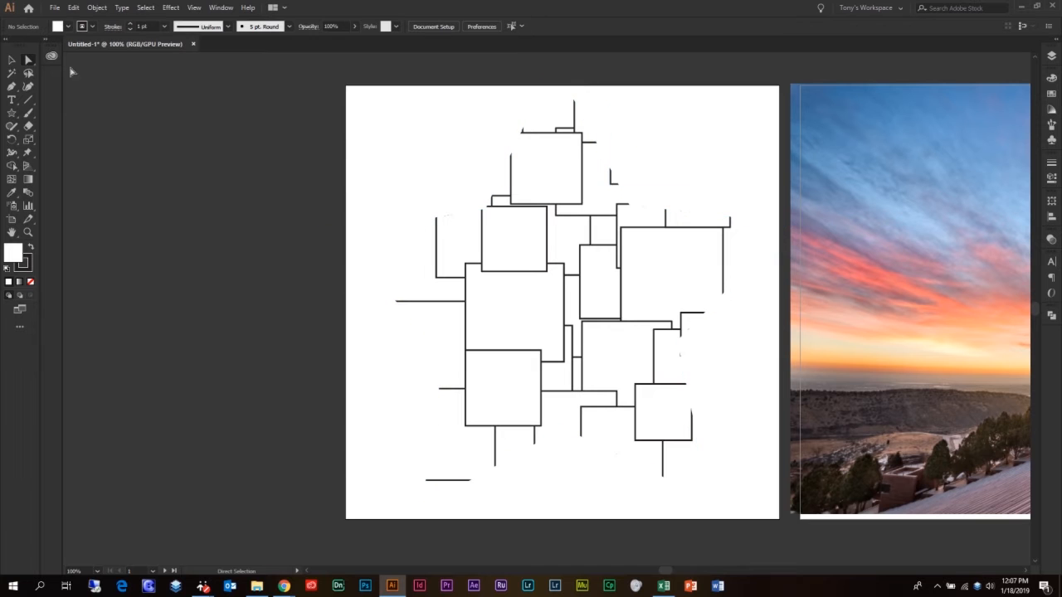
Move the Red Rocks photo left so that it is roughly centered over the second artboard.
click(11, 61)
key(space)
drag(685, 213, 187, 214)
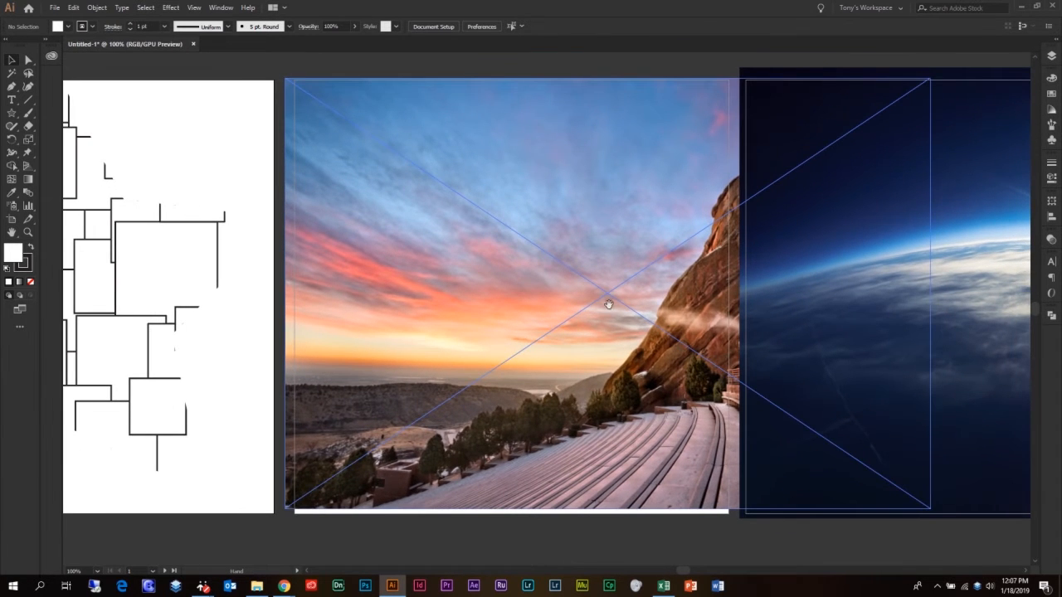
drag(654, 263, 565, 268)
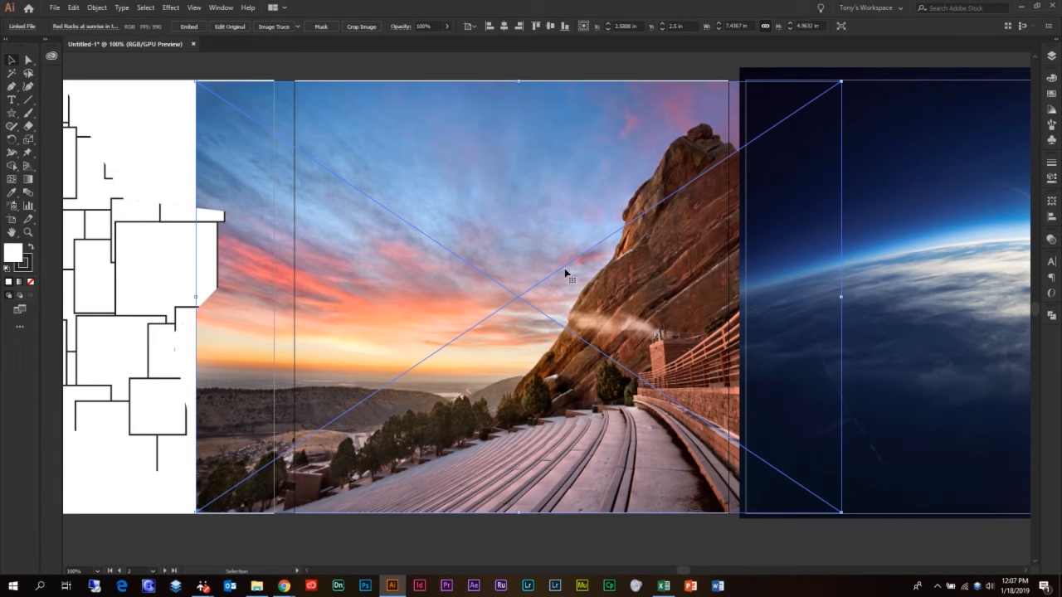
Draw a circle about 5.09 in in diameter outward from the center of the Red Rocks photo.
click(12, 112)
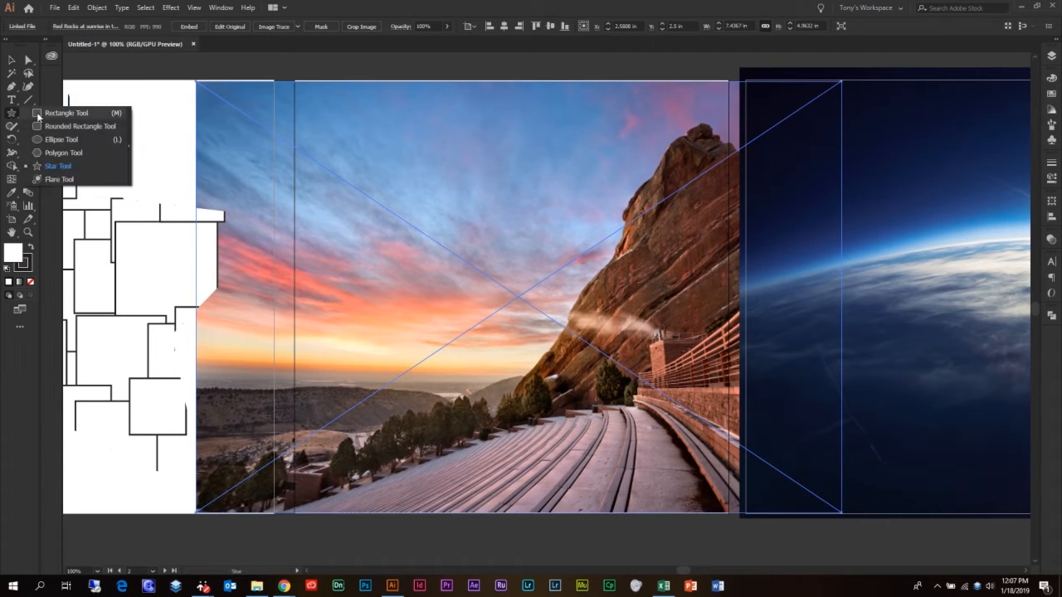
click(51, 140)
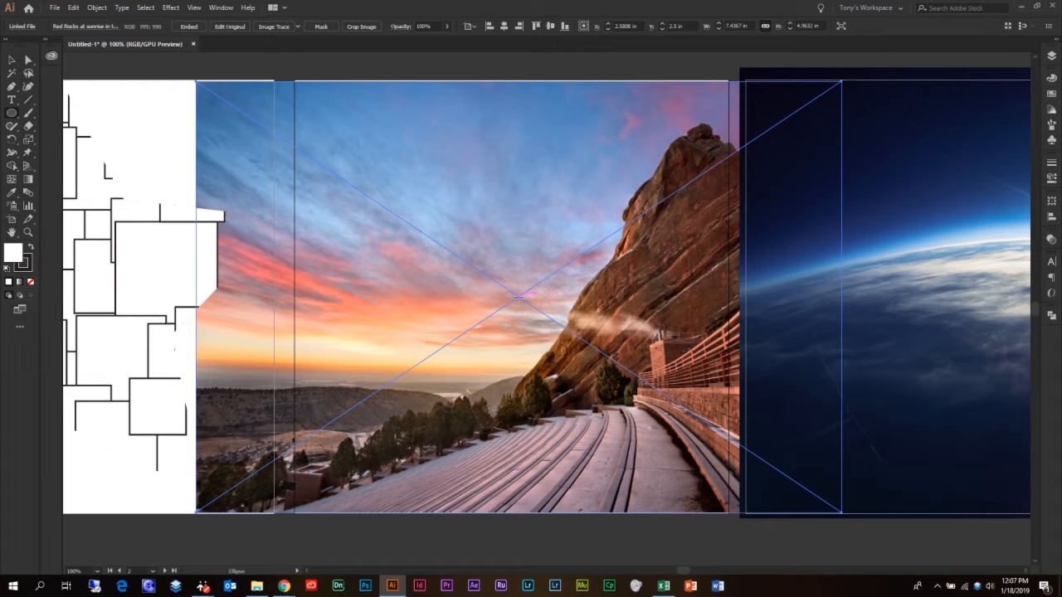
mouse_move(517, 296)
mouse_down()
mouse_move(567, 332)
mouse_move(569, 345)
mouse_move(739, 431)
mouse_up()
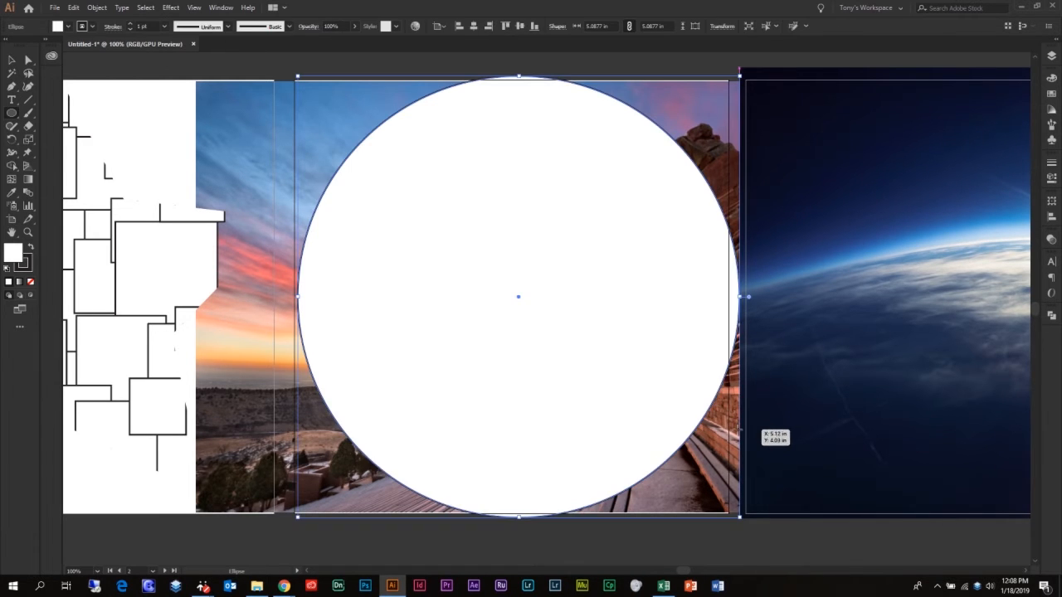
Select the circle together with the Red Rocks photo and make a clipping mask from them.
click(16, 60)
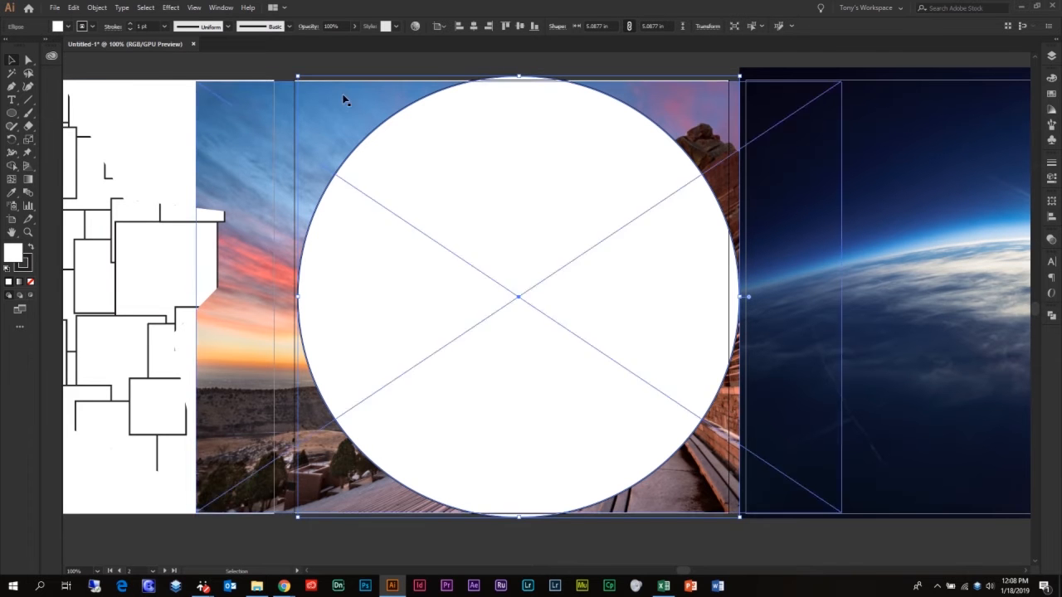
drag(438, 63, 501, 136)
click(97, 9)
mouse_move(164, 384)
click(271, 384)
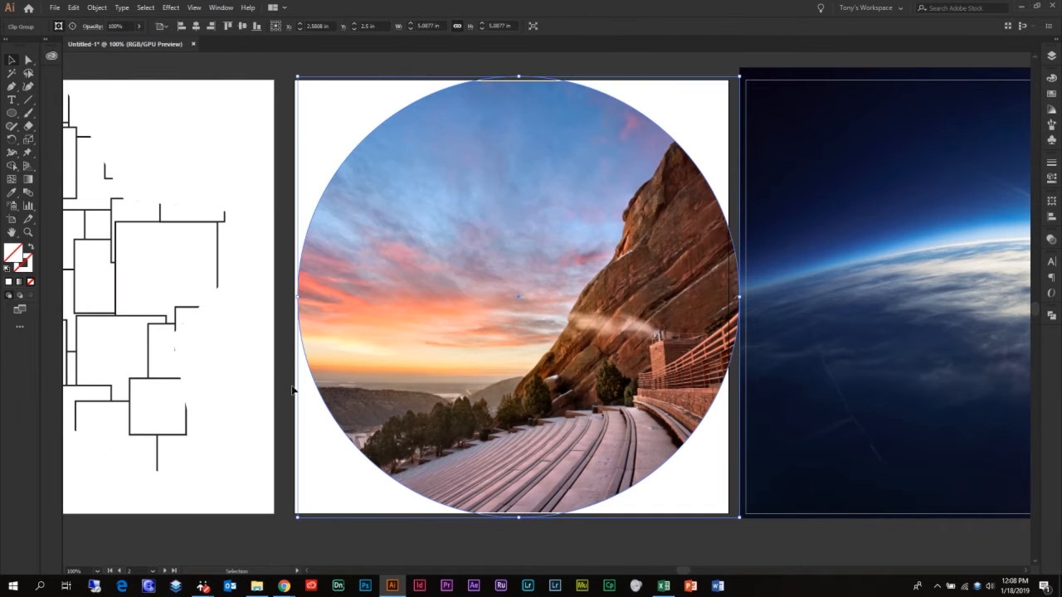
click(336, 78)
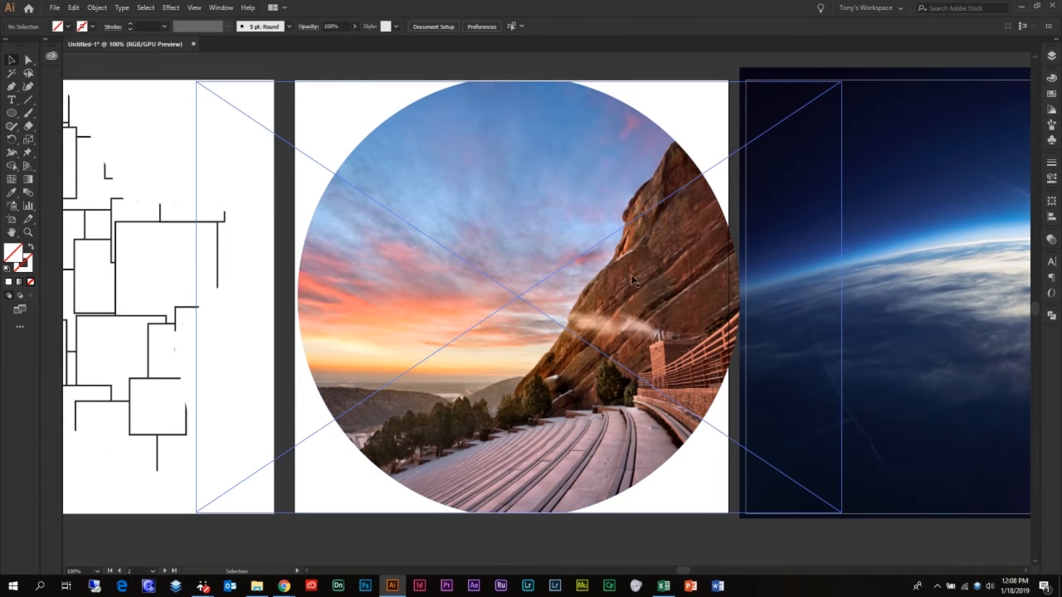
Draw a closed freeform shape with curved edges over the Earth sunrise photo using the Pen tool.
drag(847, 260, 337, 222)
drag(552, 239, 500, 295)
click(12, 87)
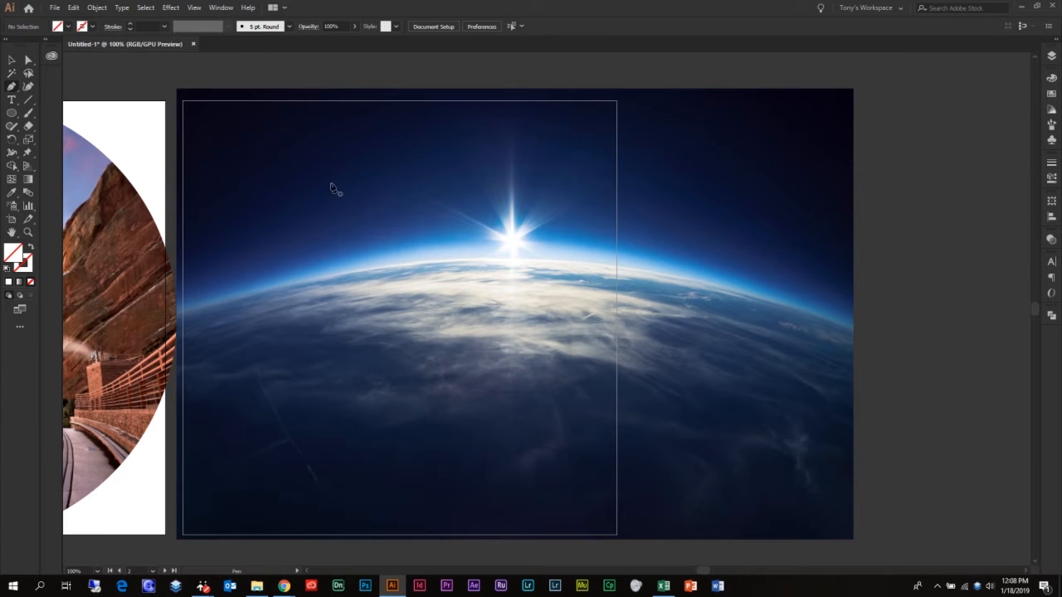
click(810, 166)
click(724, 114)
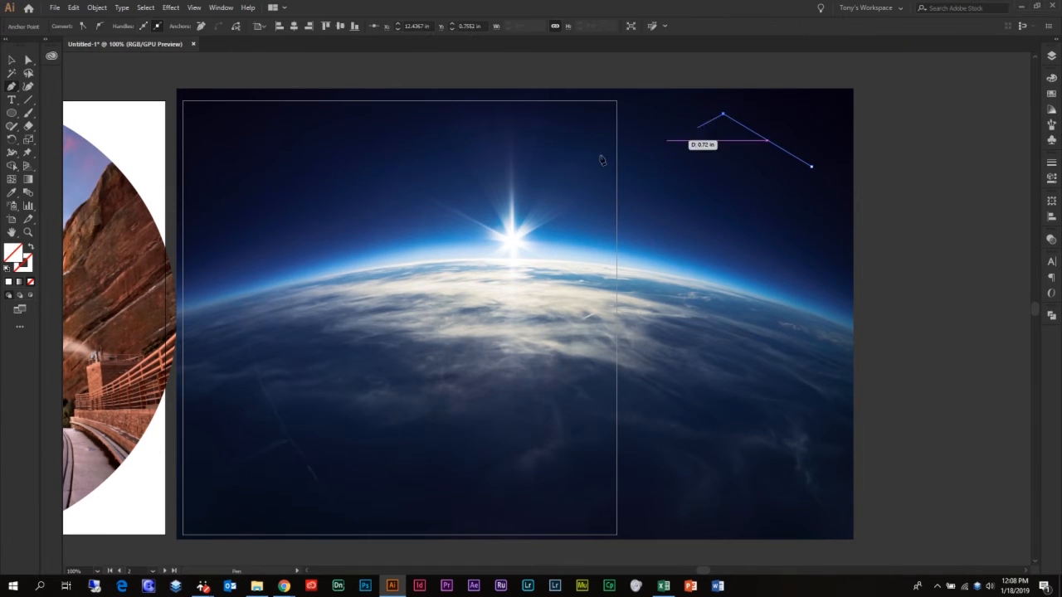
drag(397, 182, 389, 314)
drag(332, 188, 332, 159)
drag(243, 180, 232, 240)
drag(275, 404, 313, 430)
drag(613, 464, 713, 396)
drag(776, 294, 822, 292)
click(811, 167)
Make a clipping mask from the freeform shape and the Earth sunrise photo, and move the masked photo slightly left and down.
click(11, 60)
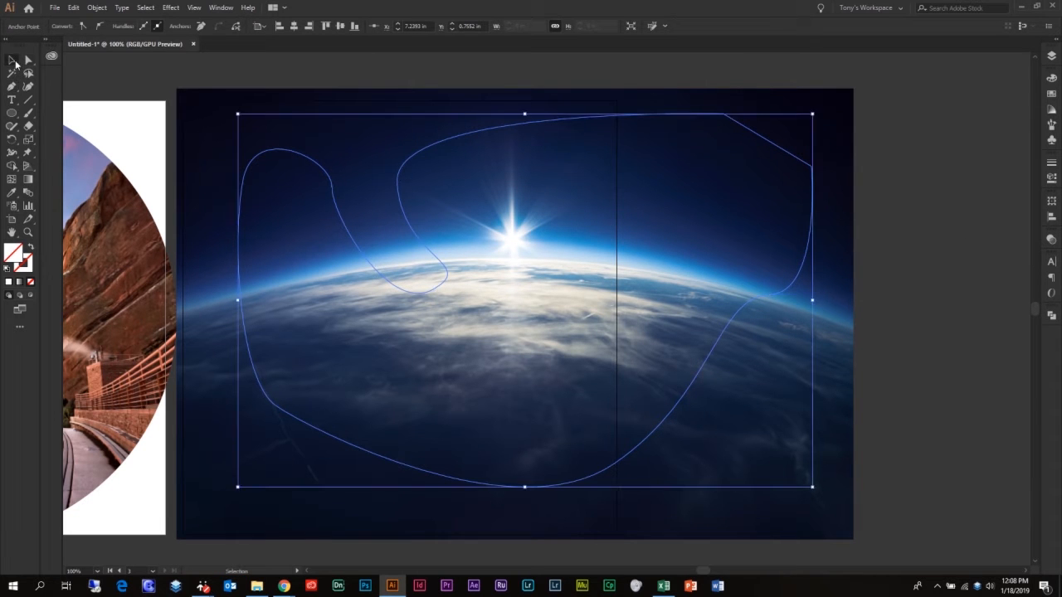
click(428, 73)
drag(427, 69, 588, 253)
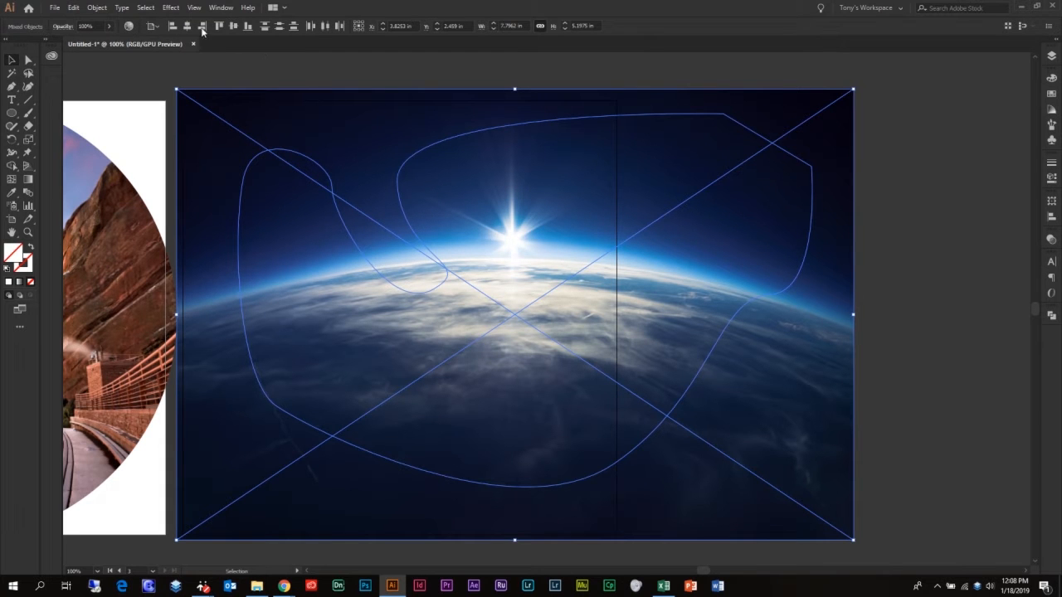
click(99, 8)
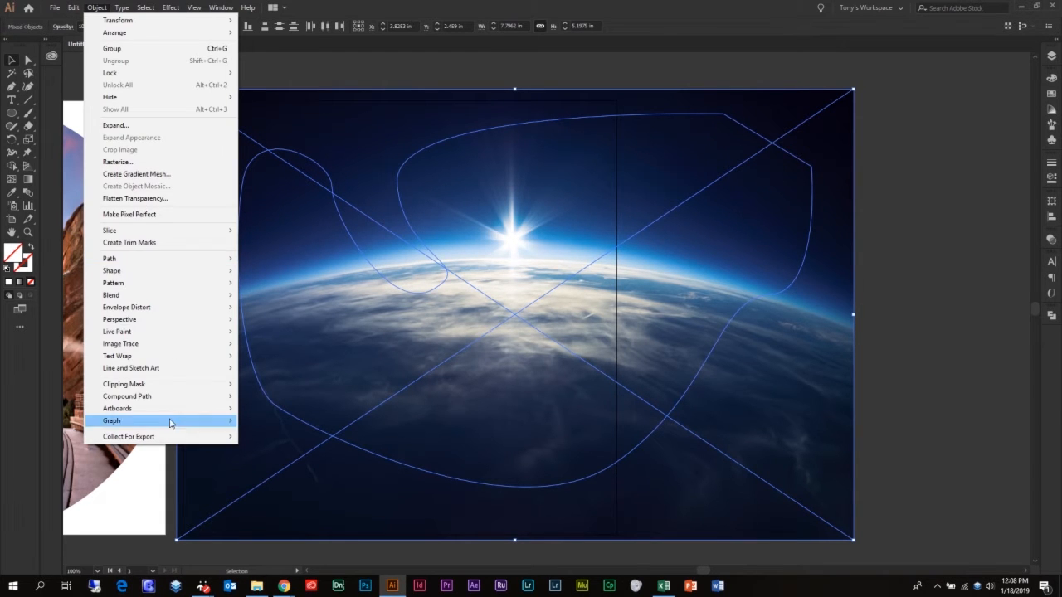
mouse_move(170, 385)
click(262, 385)
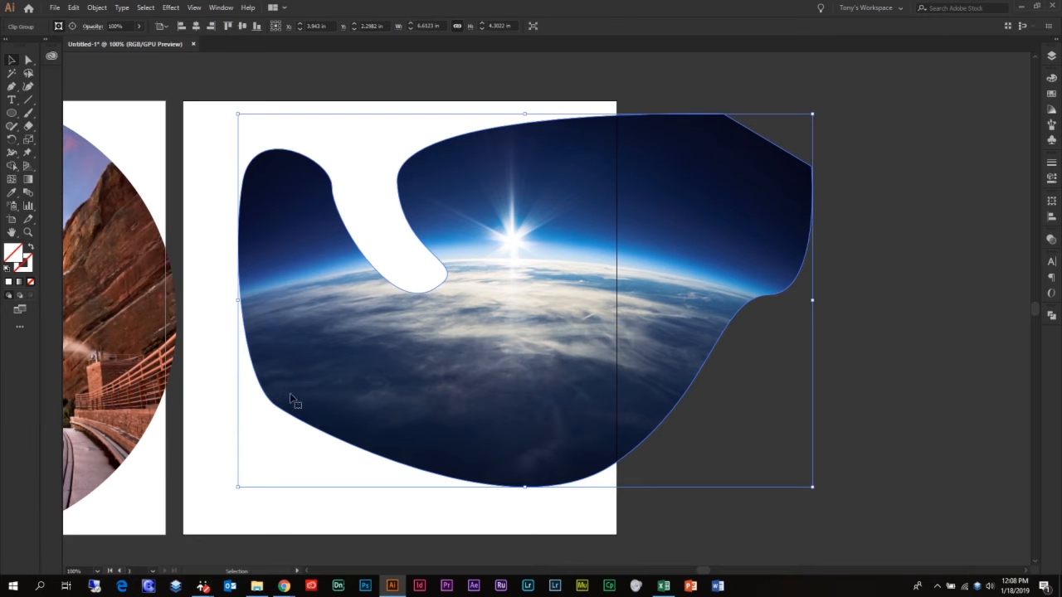
click(884, 272)
drag(619, 298, 586, 293)
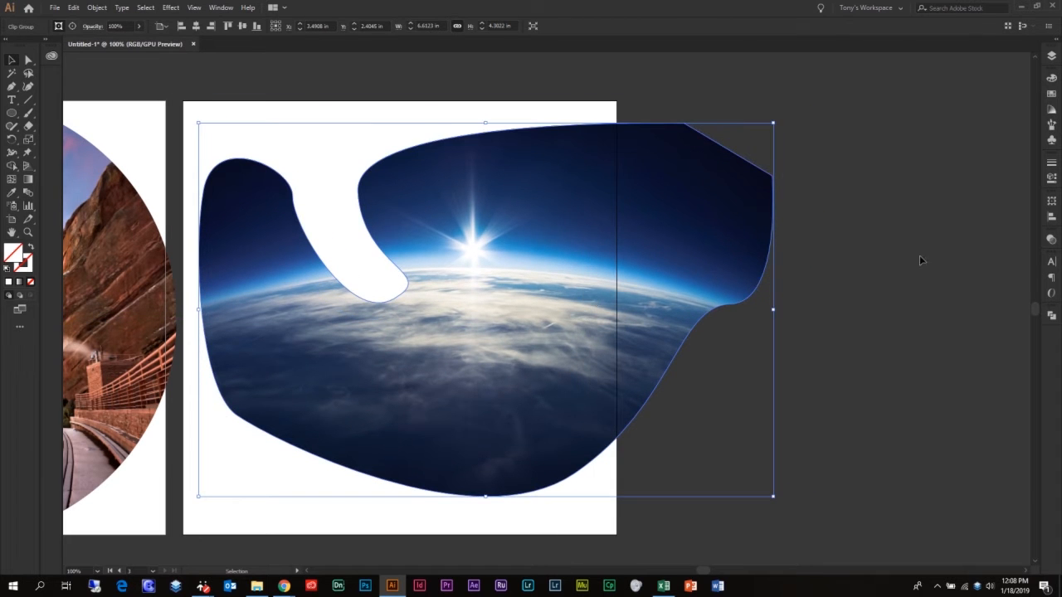
Expand the Squares layer and the Earth photo's clip group to examine its clipping path and image.
click(1051, 55)
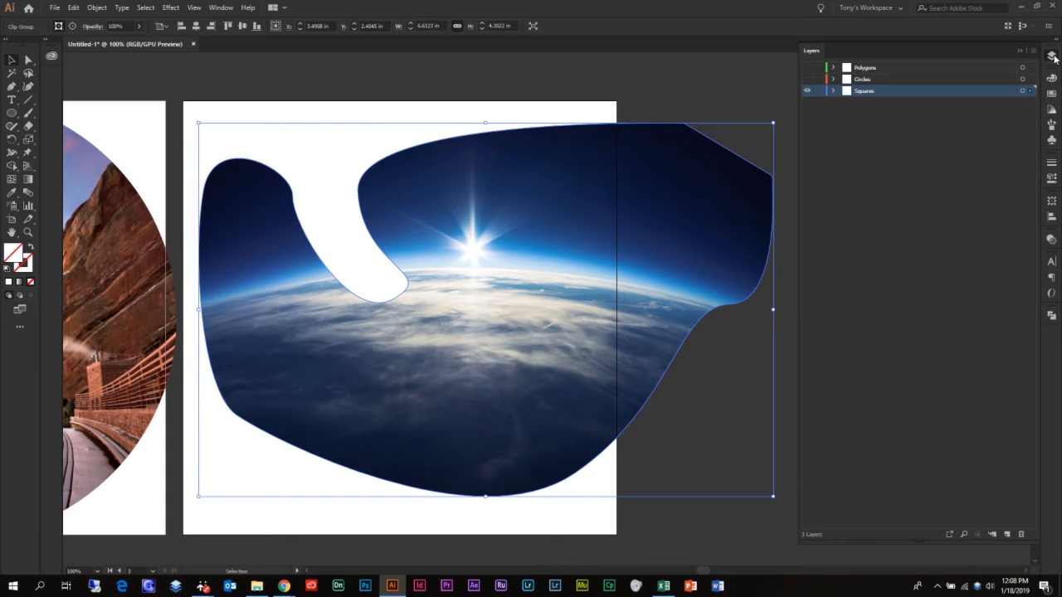
click(833, 90)
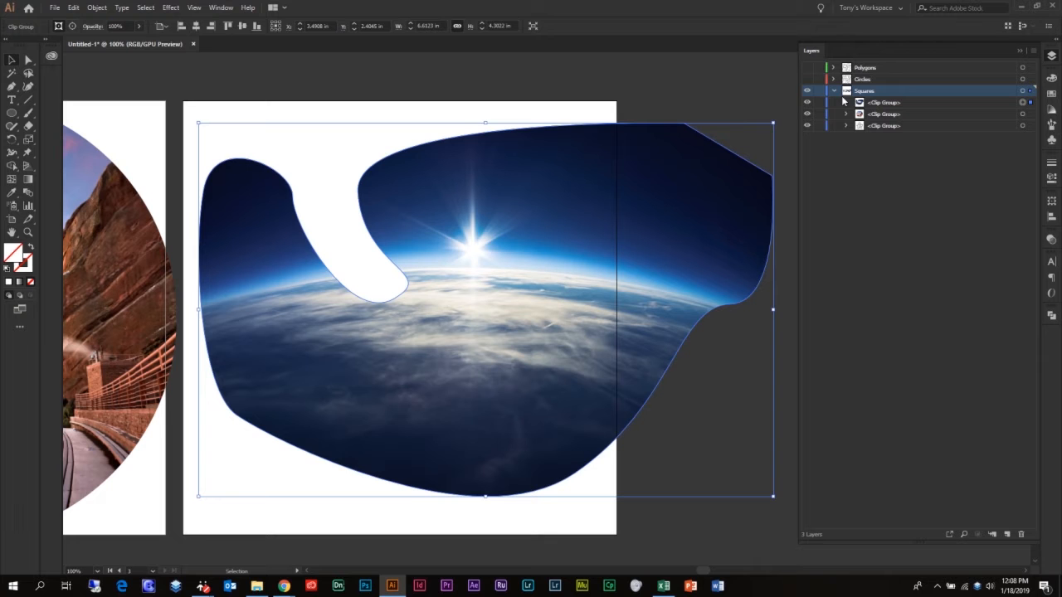
click(845, 102)
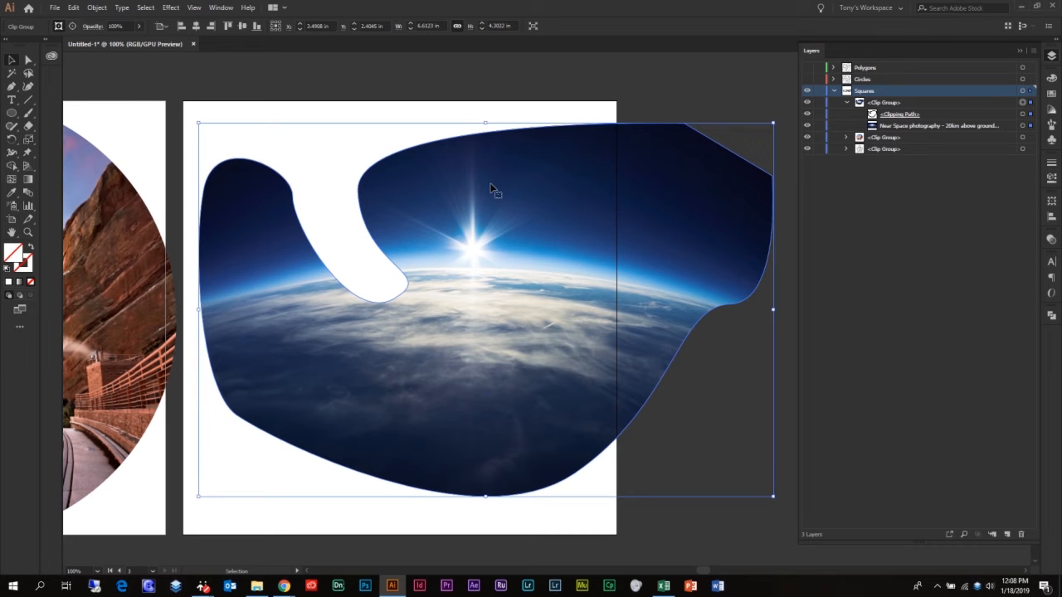
Expand the star artwork's clip group on the Squares layer and select its clipping path.
key(space)
drag(235, 146, 596, 120)
drag(65, 239, 676, 241)
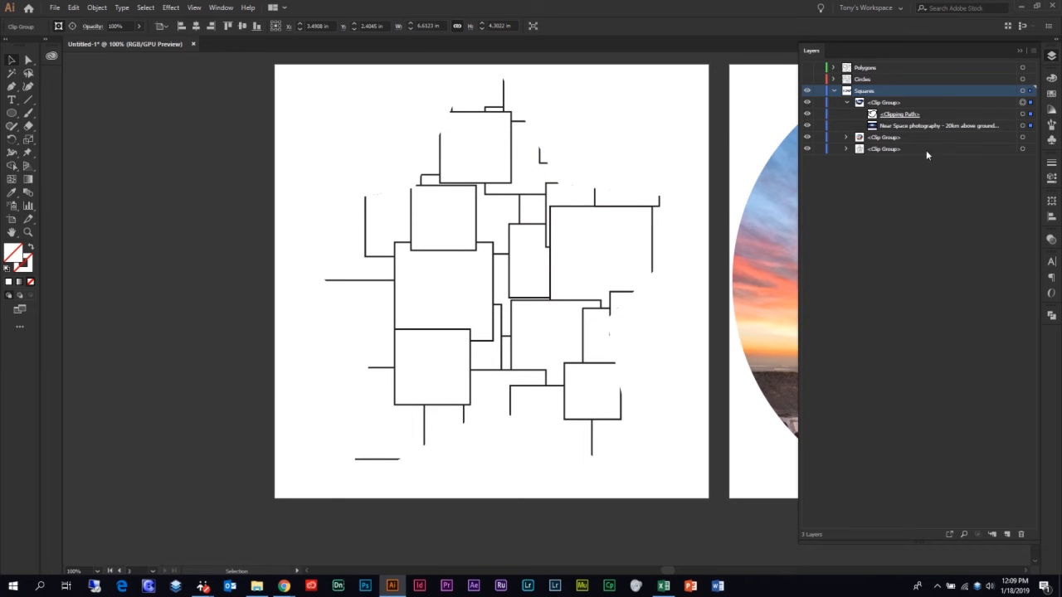
click(846, 149)
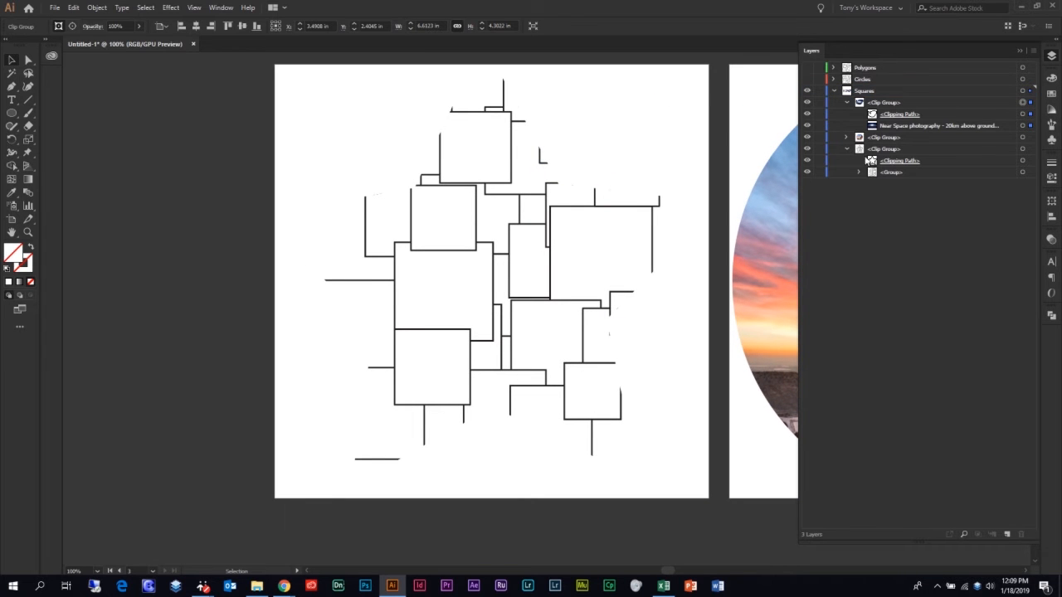
click(1023, 160)
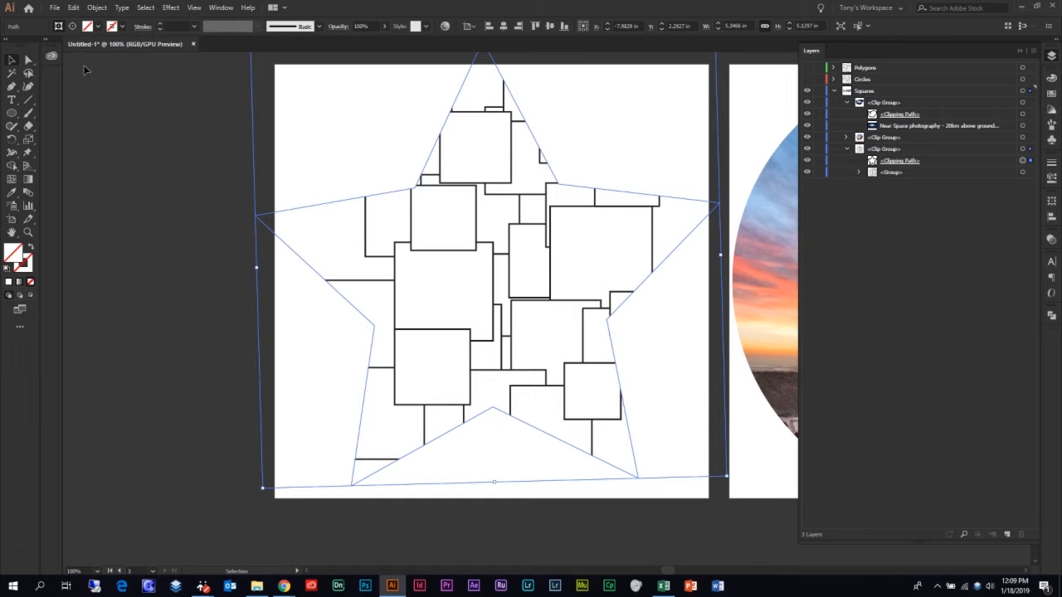
Try to reshape the star clipping path by moving its upper-right inner anchor point slightly down, and undo the change.
click(28, 60)
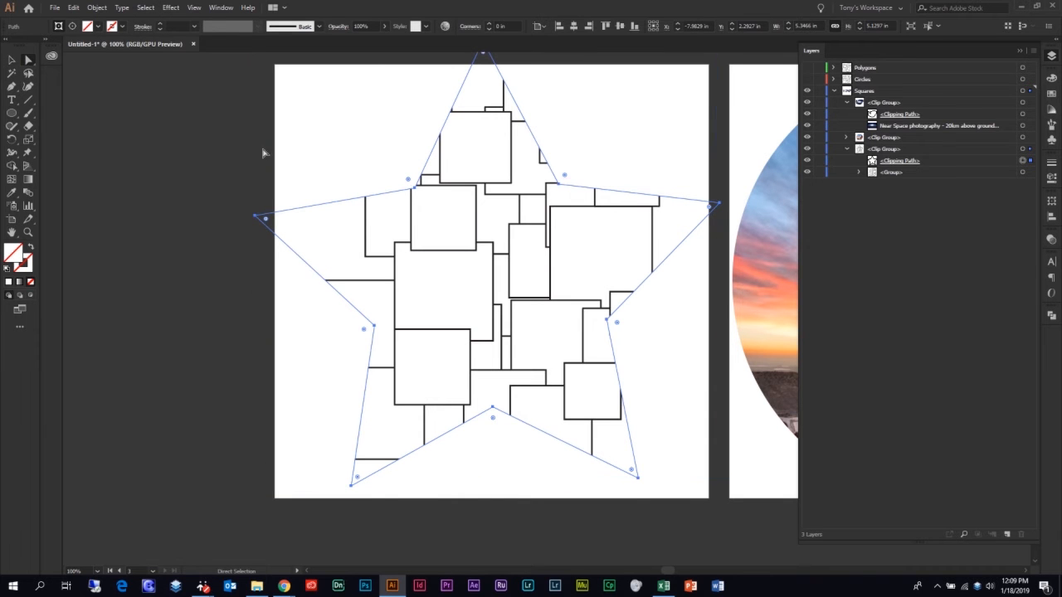
click(559, 186)
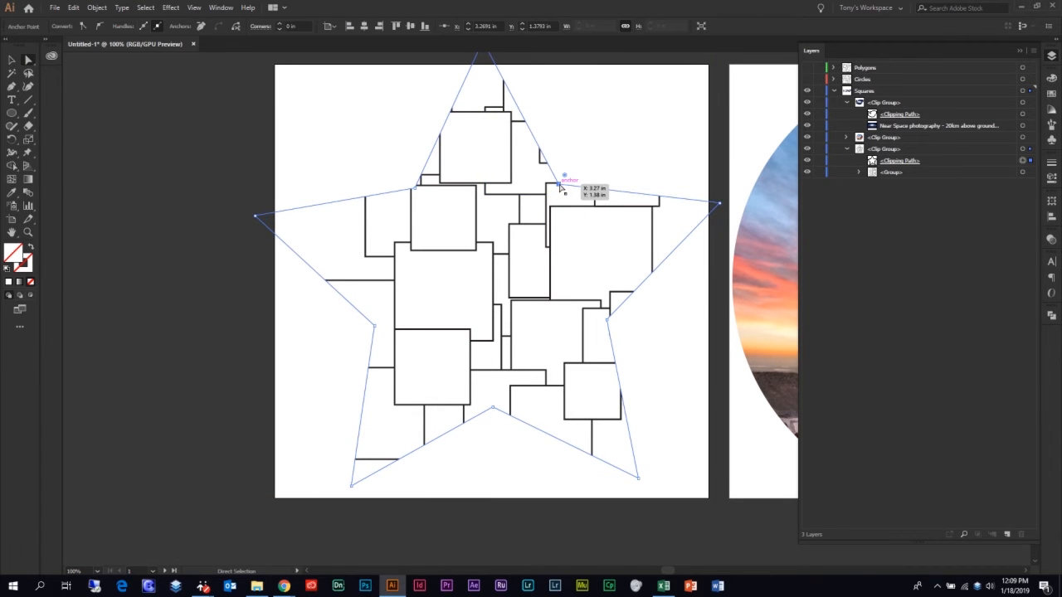
mouse_move(560, 186)
mouse_down()
mouse_move(516, 236)
mouse_move(634, 107)
mouse_move(555, 206)
mouse_up()
key(ctrl+z)
key(ctrl+z)
key(ctrl+z)
key(ctrl+z)
Reselect the star's clipping path and expand the group beneath it to examine the clipped rectangles.
click(1022, 160)
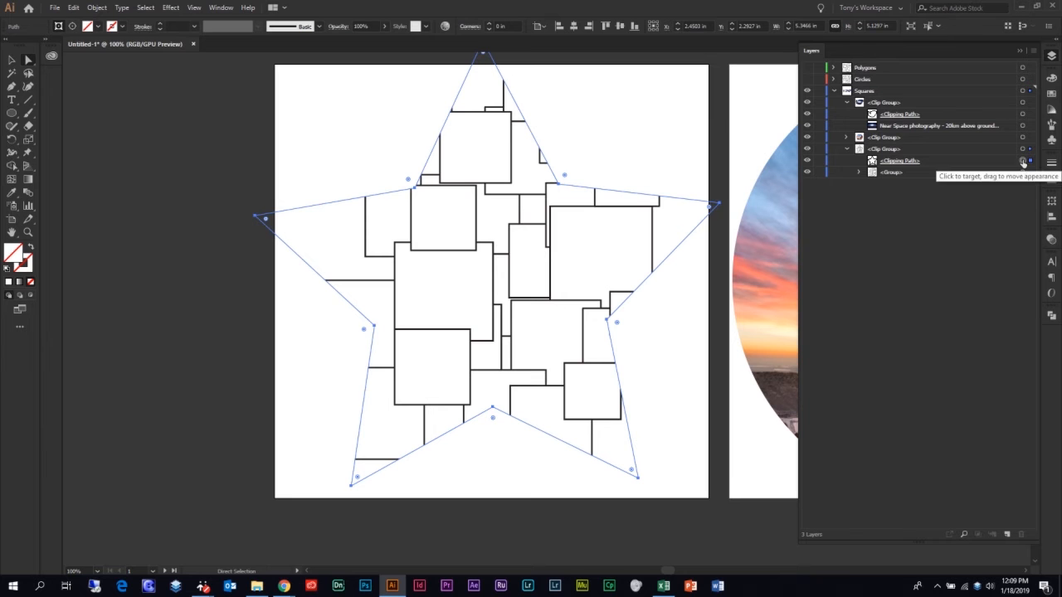
double_click(871, 161)
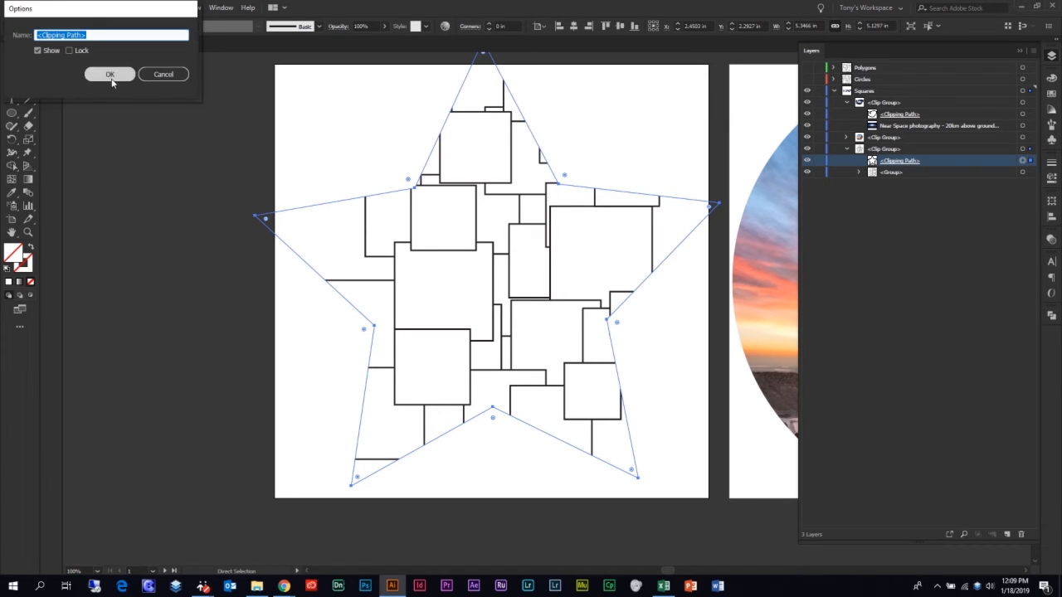
click(149, 75)
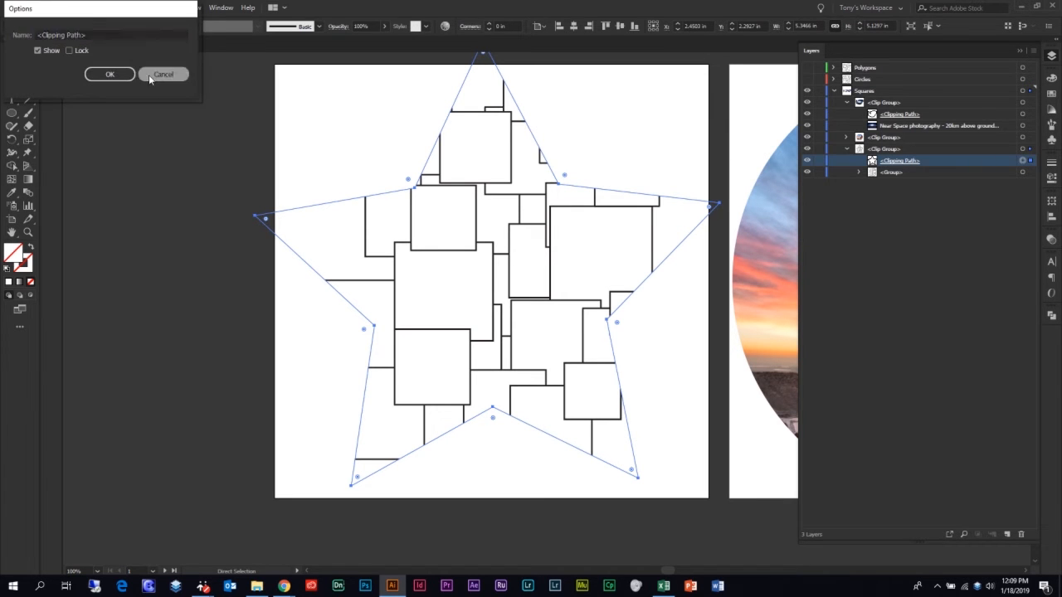
click(858, 172)
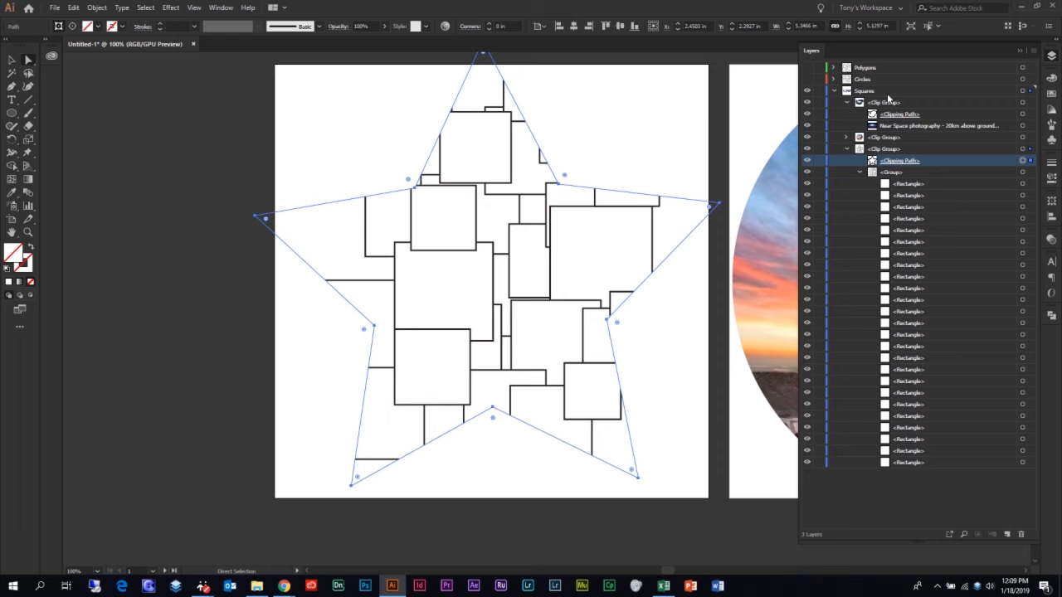
Select the masked Earth photo on the third artboard and release its clipping mask.
click(11, 60)
mouse_move(610, 178)
mouse_down()
mouse_move(559, 185)
mouse_move(298, 165)
mouse_up()
mouse_move(685, 222)
mouse_down()
mouse_move(551, 212)
mouse_move(447, 174)
mouse_up()
drag(664, 204, 272, 204)
drag(610, 232, 542, 256)
click(542, 252)
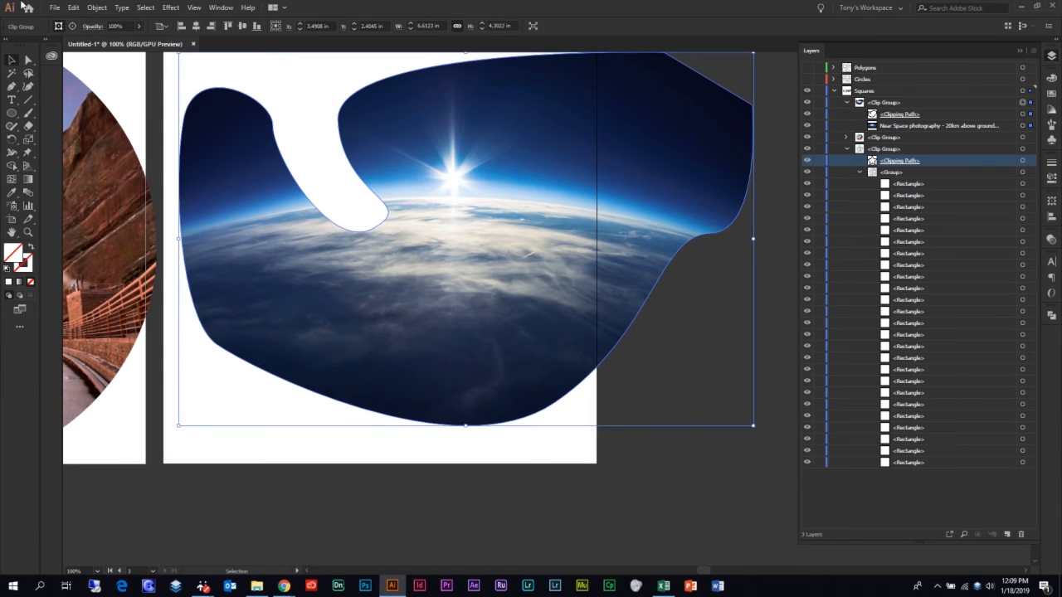
click(96, 7)
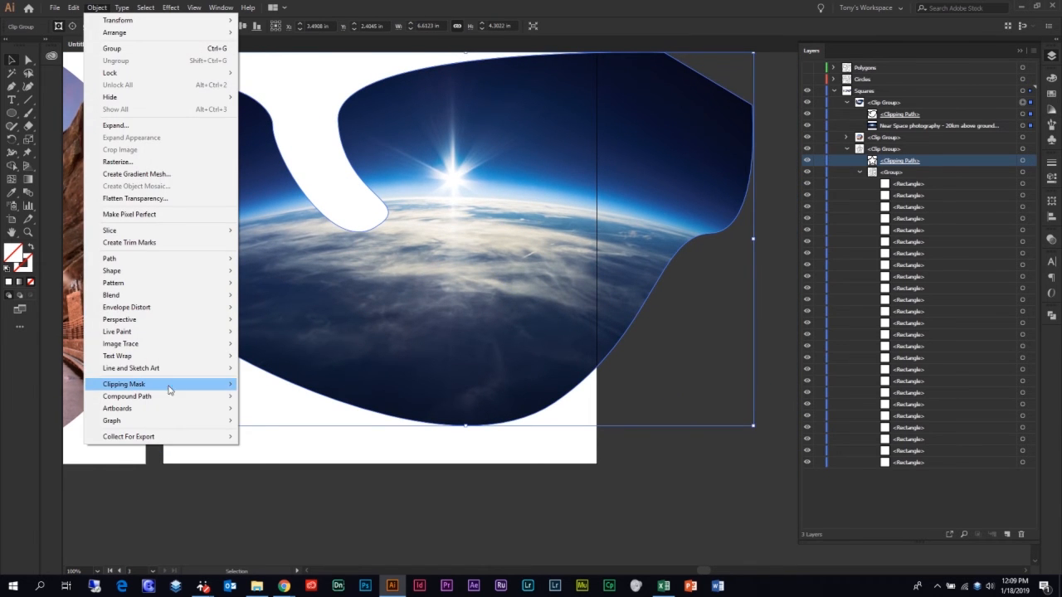
mouse_move(178, 384)
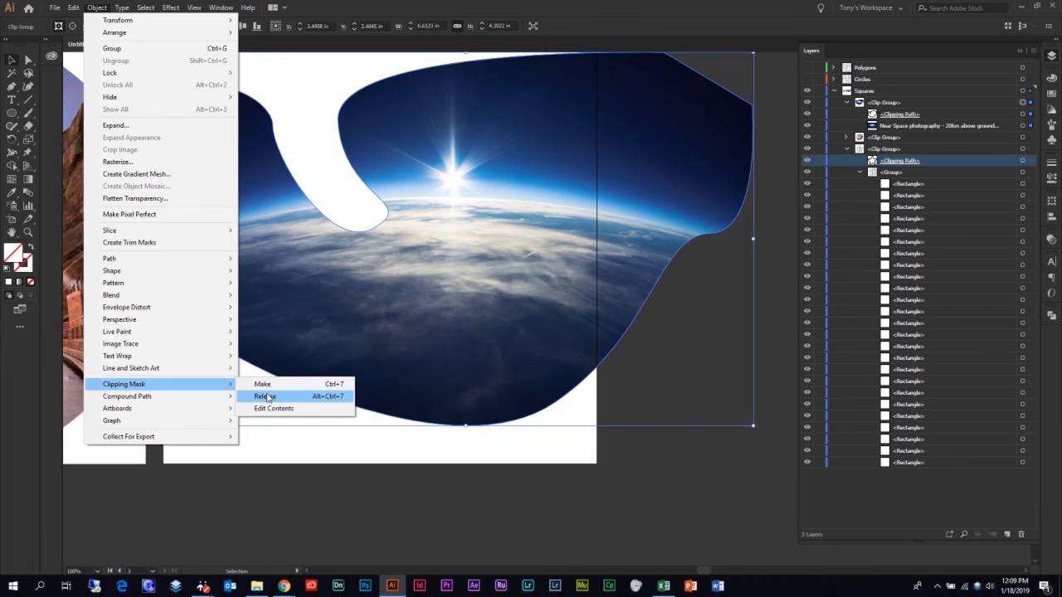
click(265, 396)
Make the clipping mask again from the released freeform path and the Earth photo.
key(a)
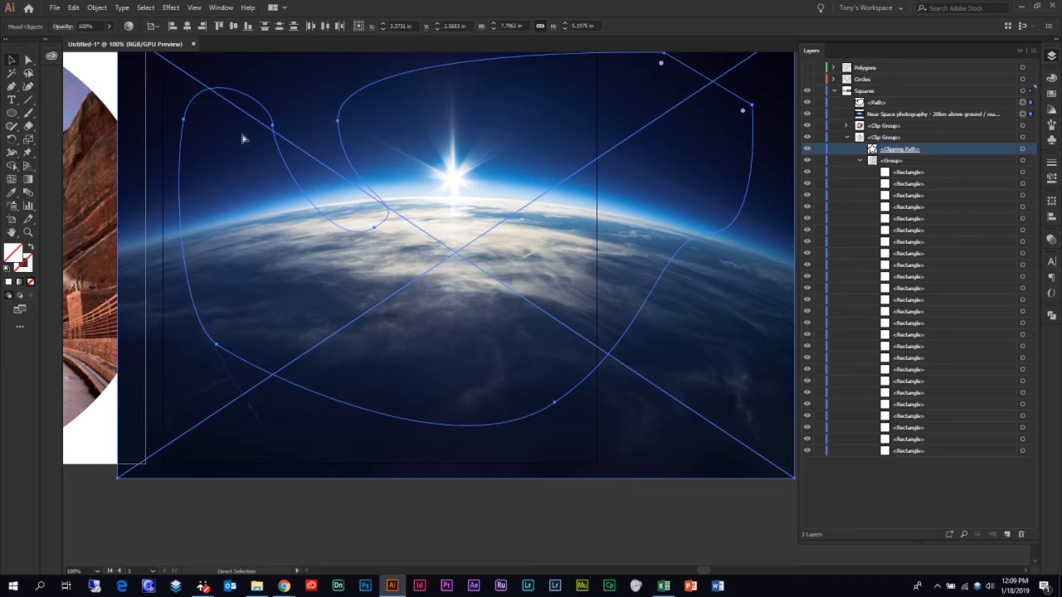
key(v)
key(ctrl+7)
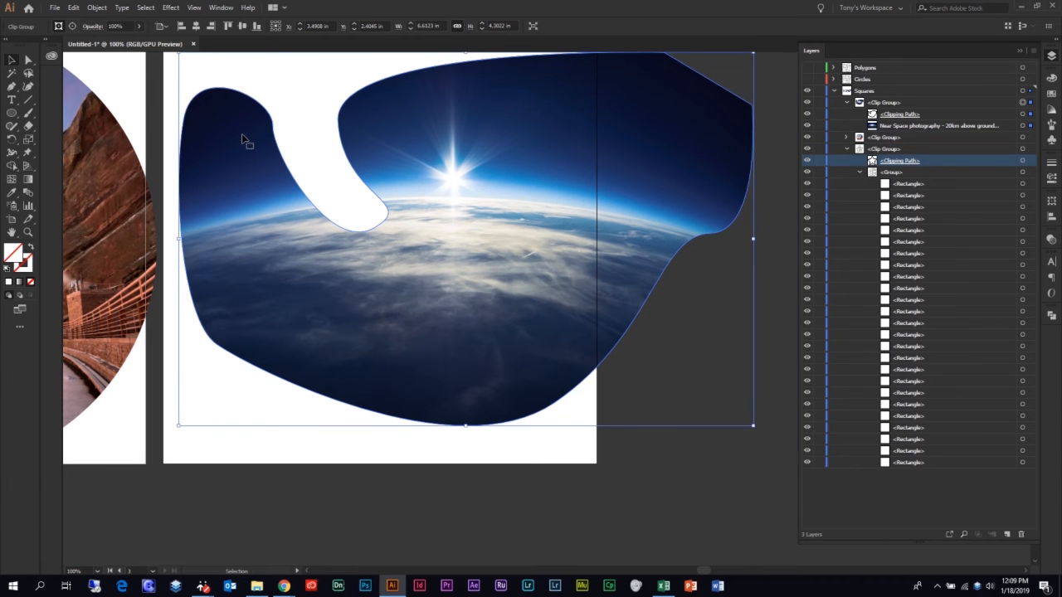